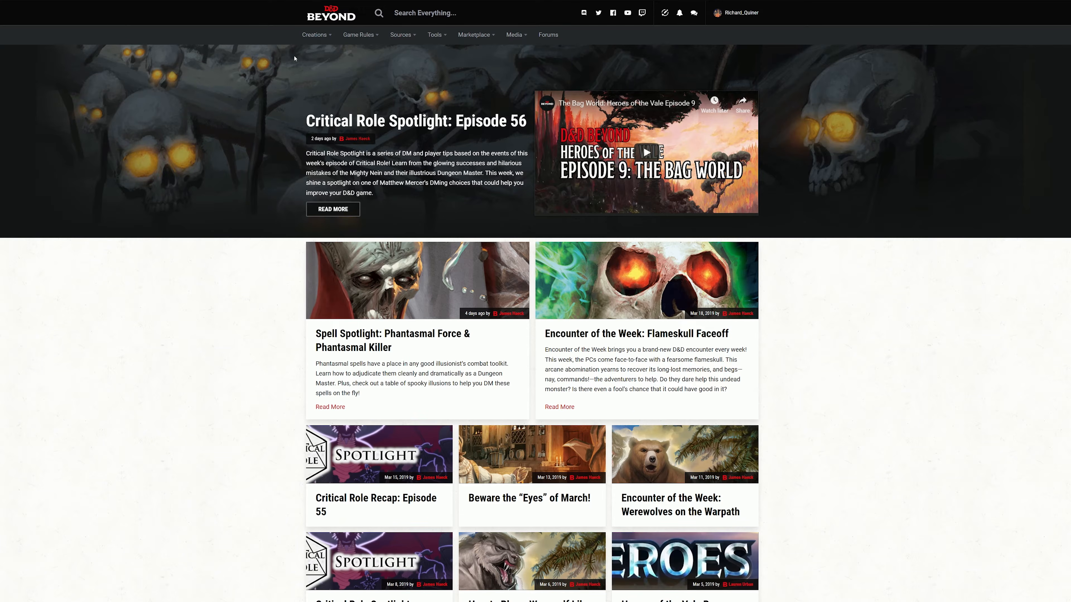
Step: Start a new character from My Characters using the Standard step-by-step creation method
mouse_move(309, 37)
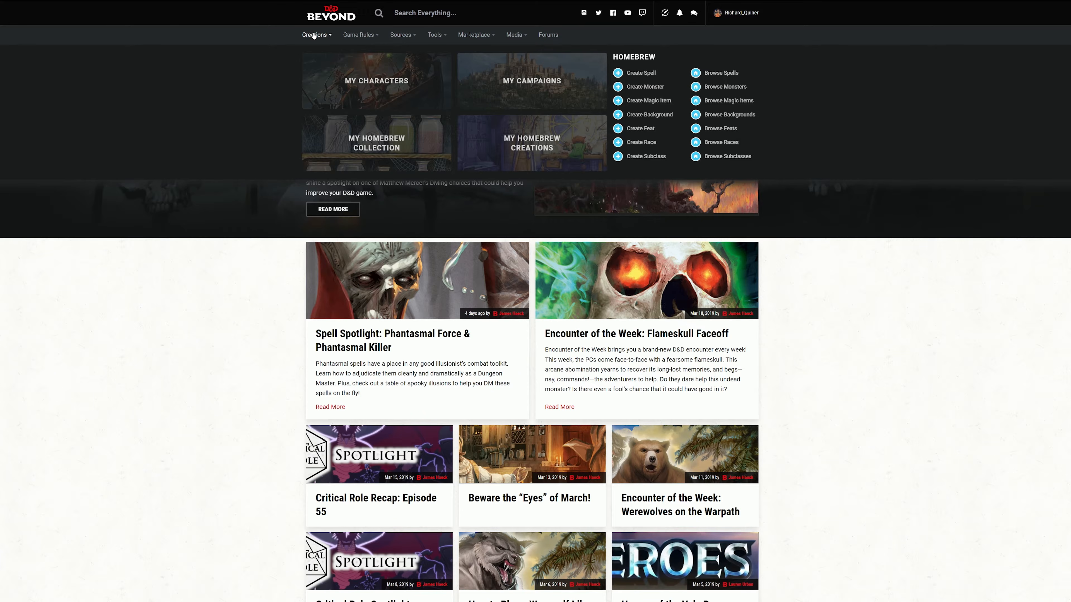
click(367, 82)
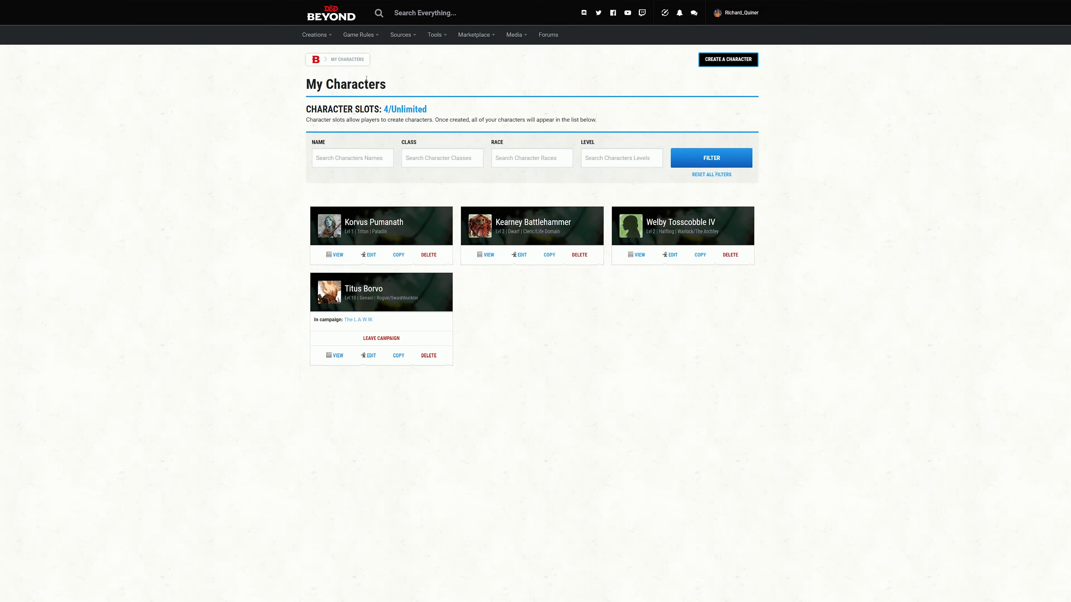
click(733, 61)
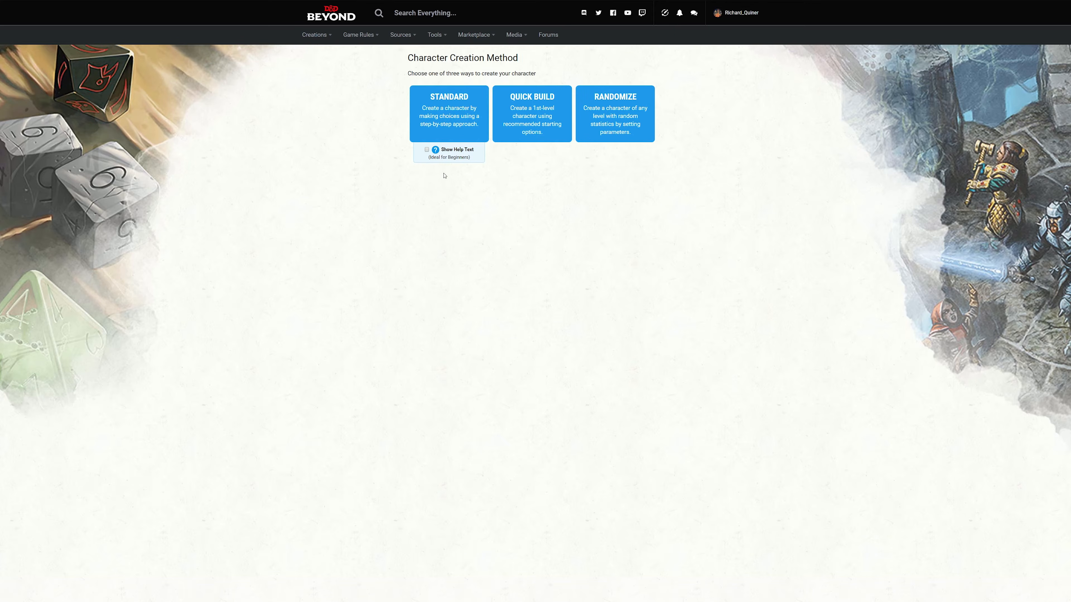
click(455, 127)
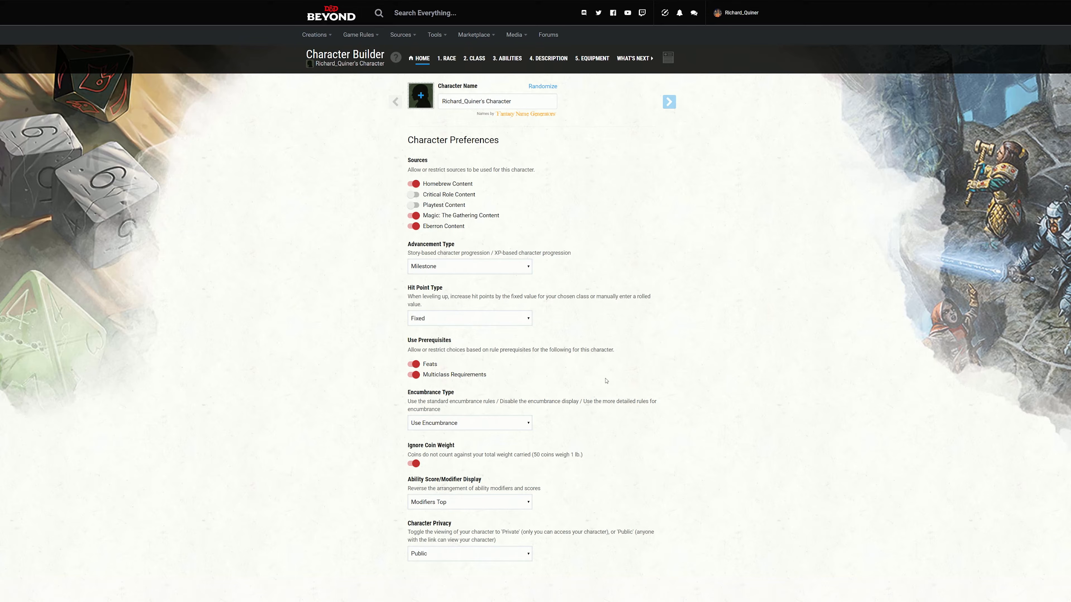
Step: Name the new character "Duglash III"
click(530, 103)
key(ctrl+a)
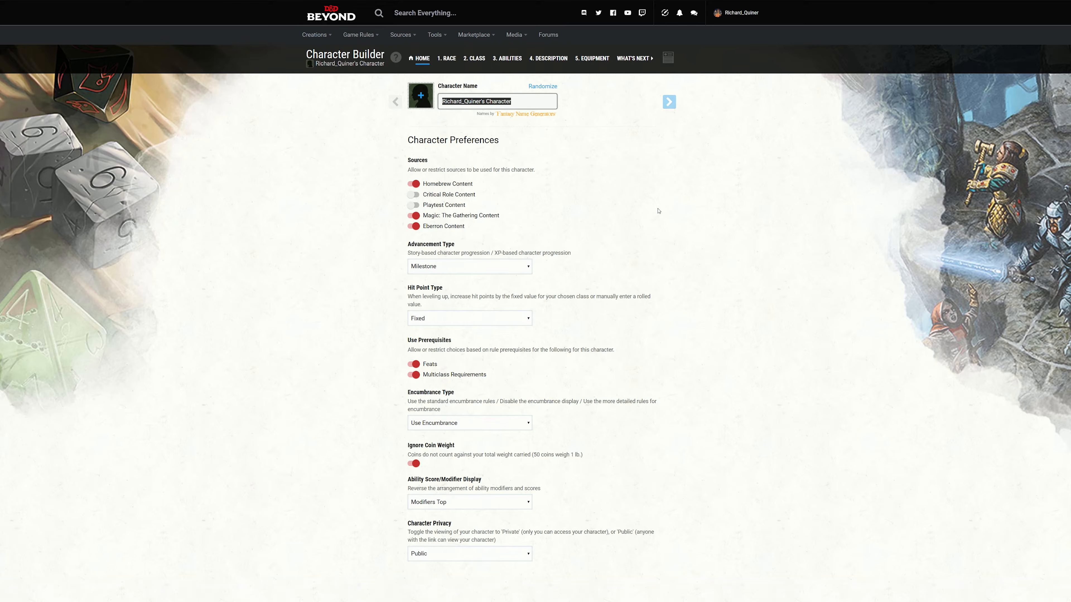
text(Duglash the)
key(BackSpace)
click(421, 96)
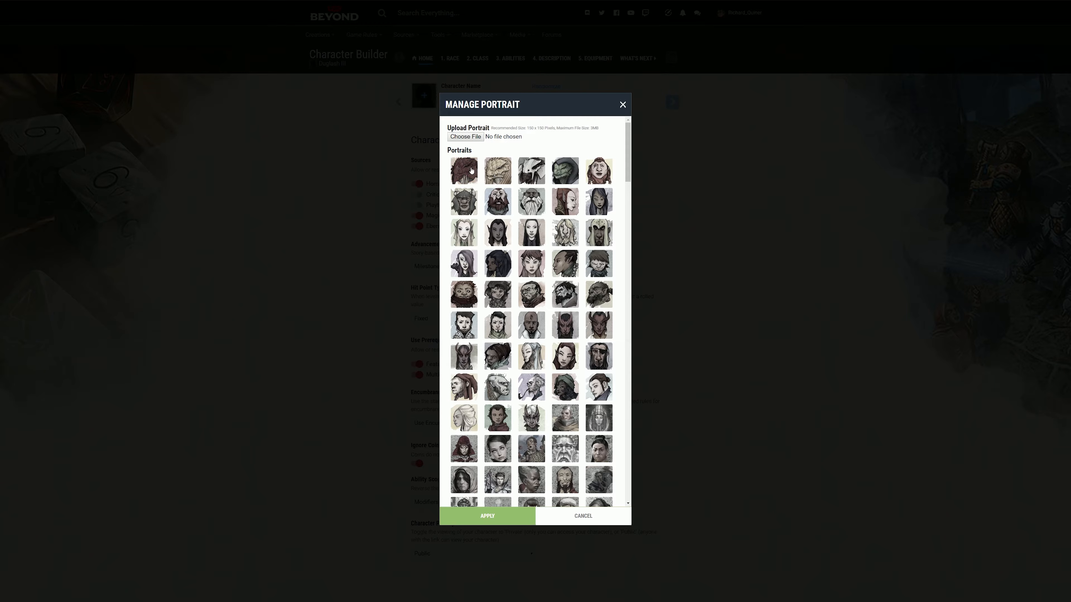
click(504, 177)
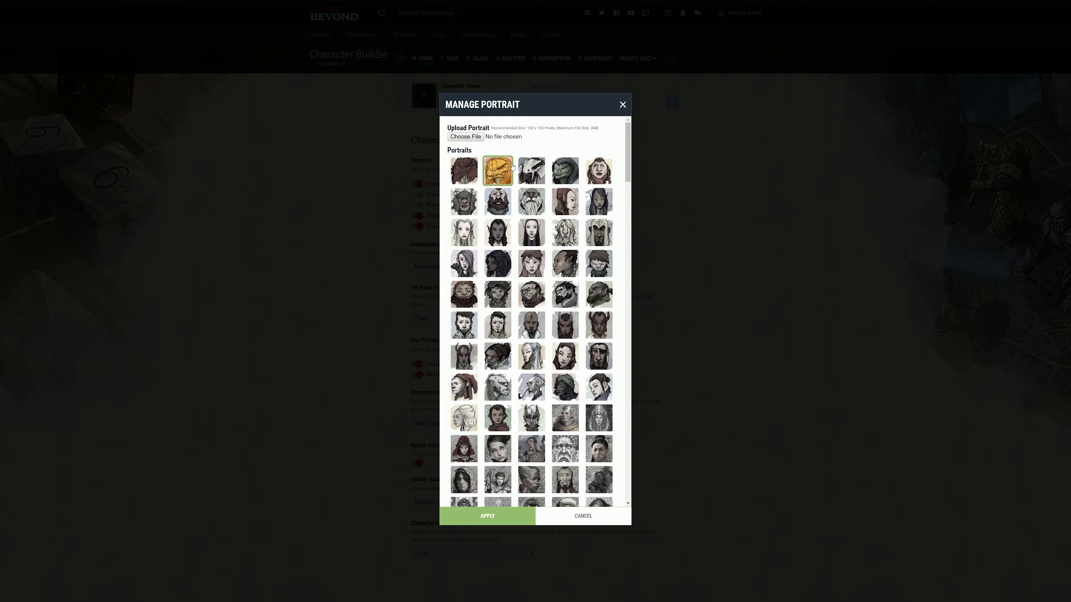
click(622, 106)
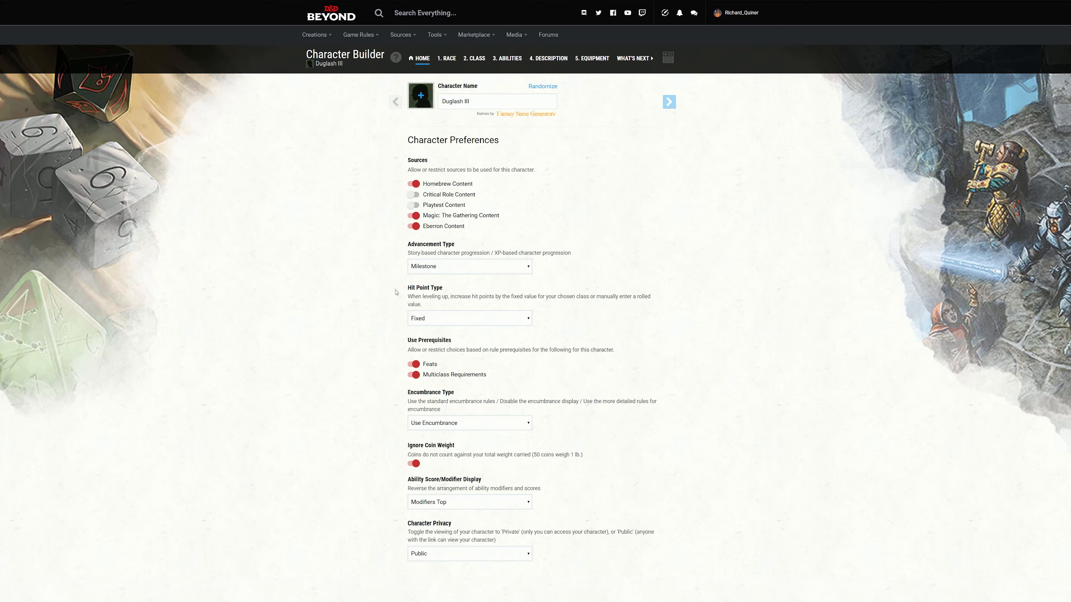
click(524, 270)
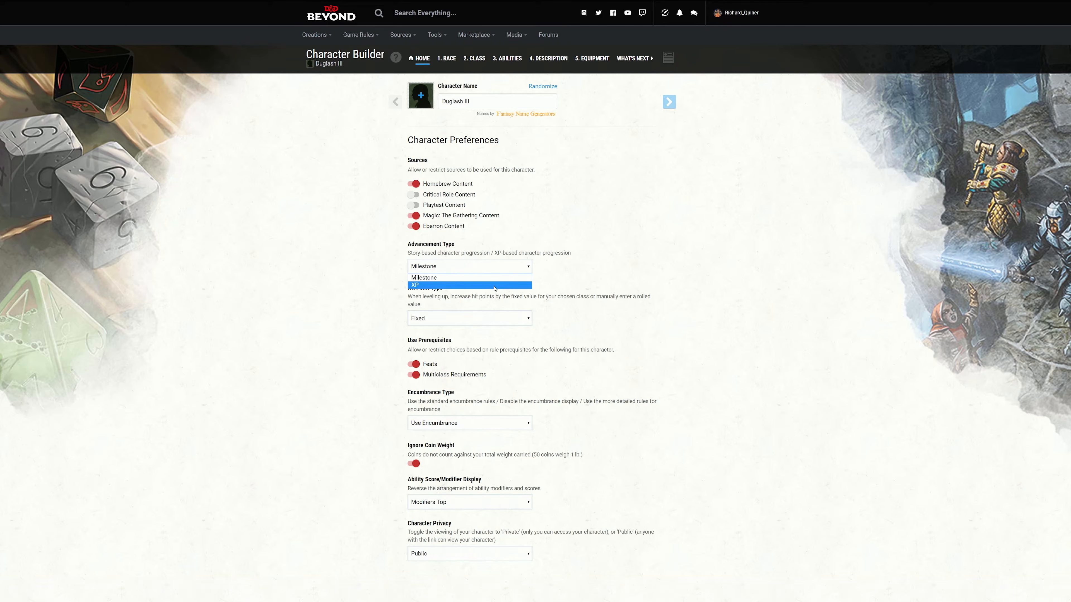
click(494, 280)
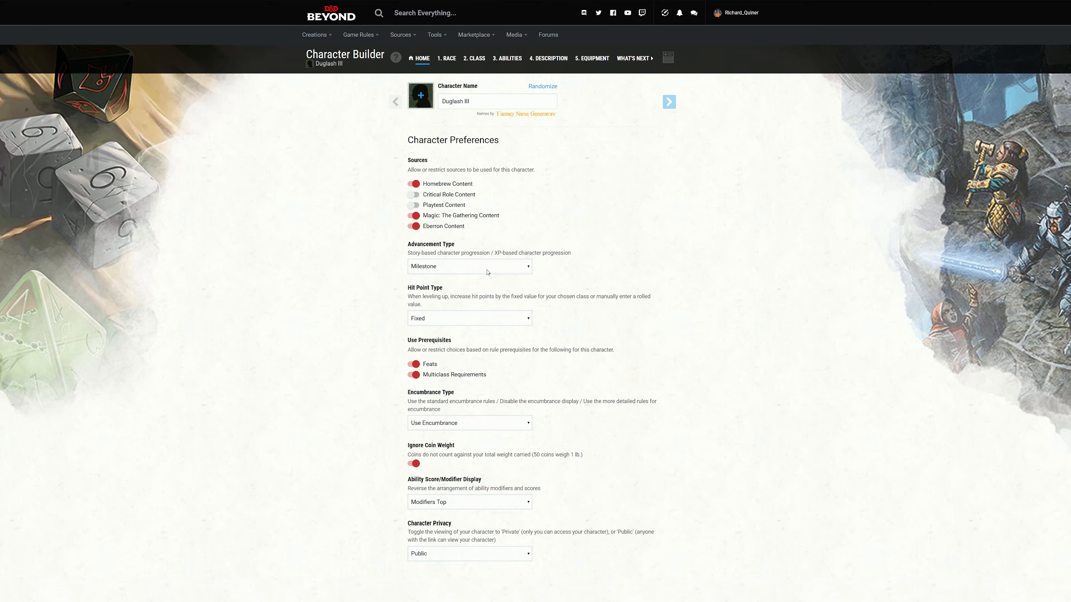
click(488, 273)
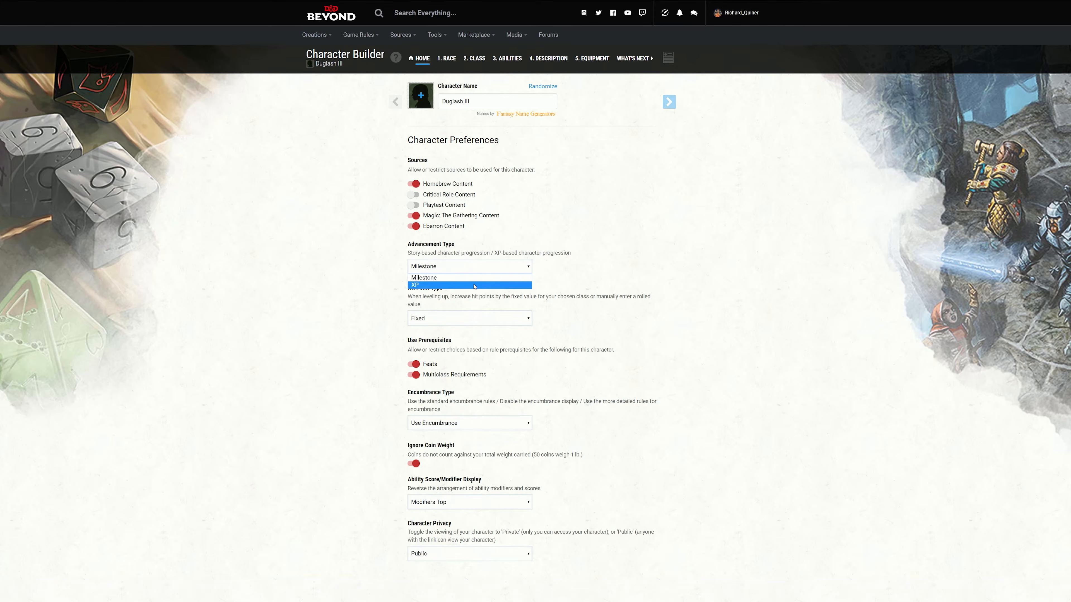
click(474, 286)
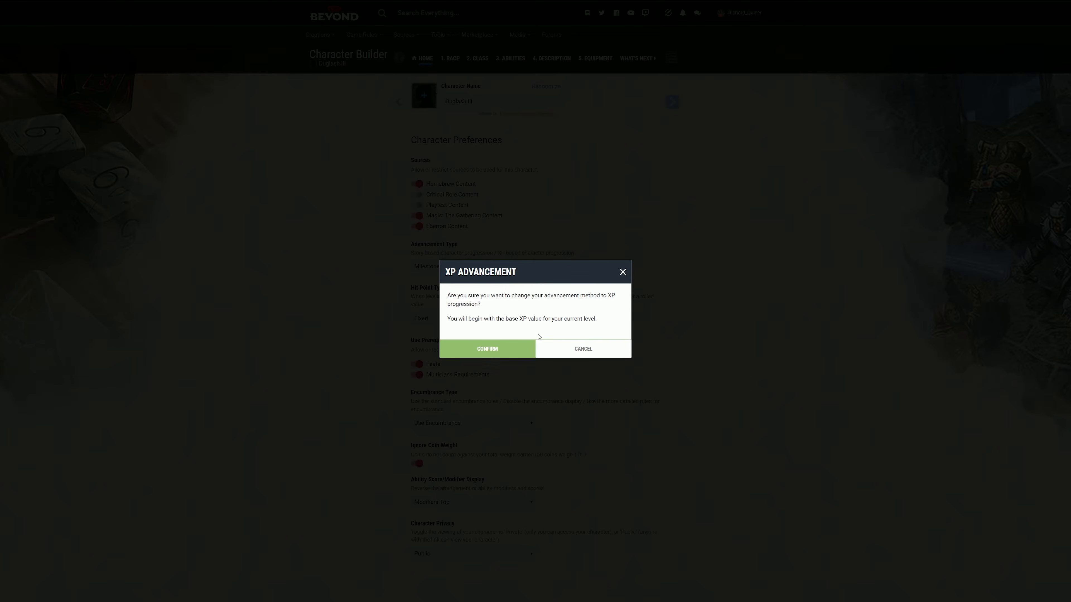
click(582, 352)
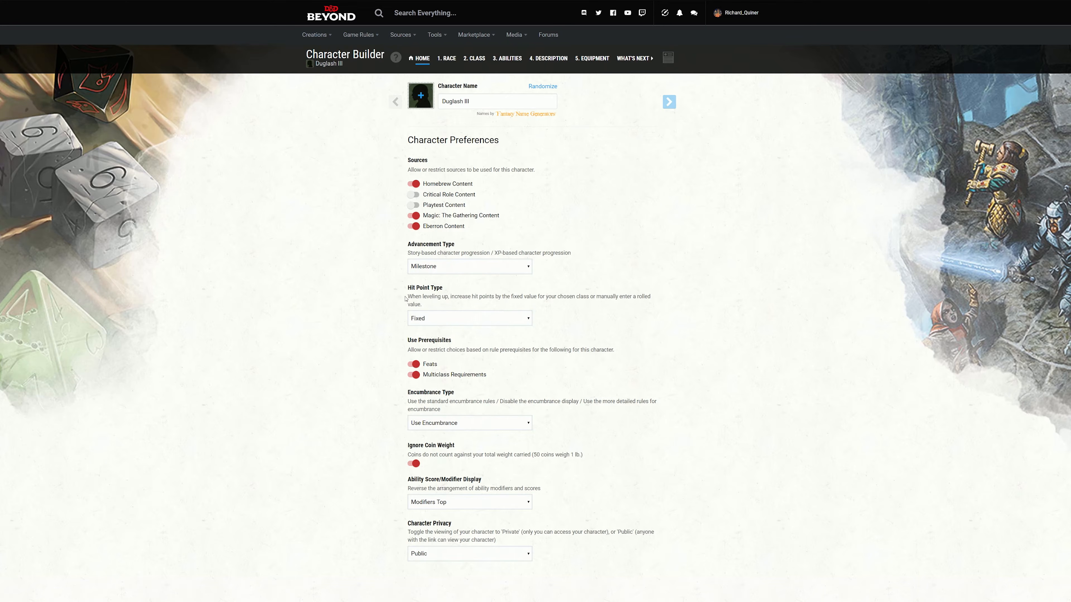
Step: Change the character's Hit Point Type to Manual and confirm the change
click(496, 319)
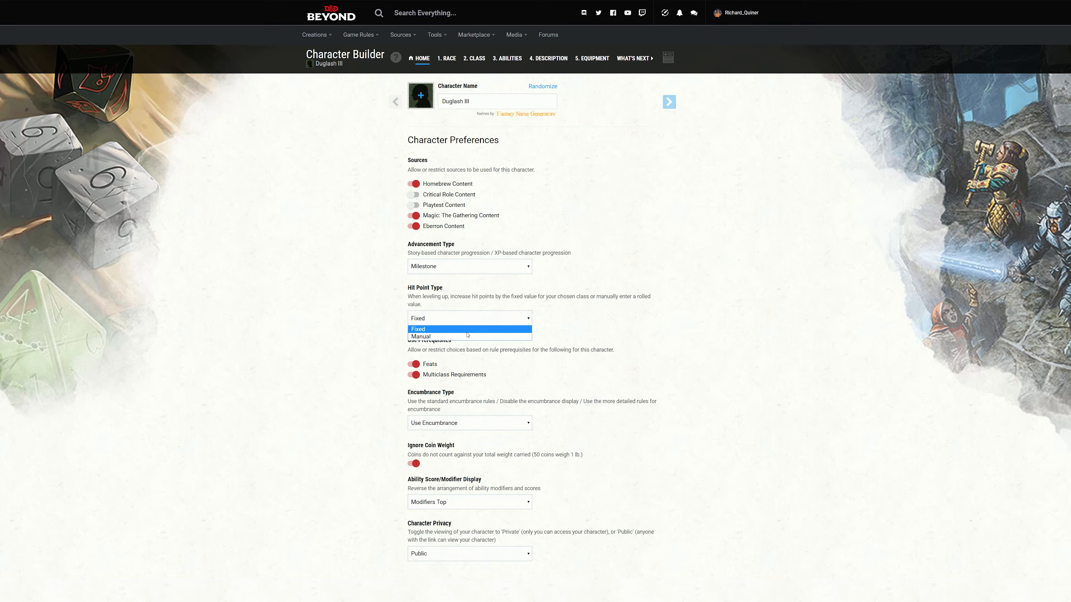
click(465, 336)
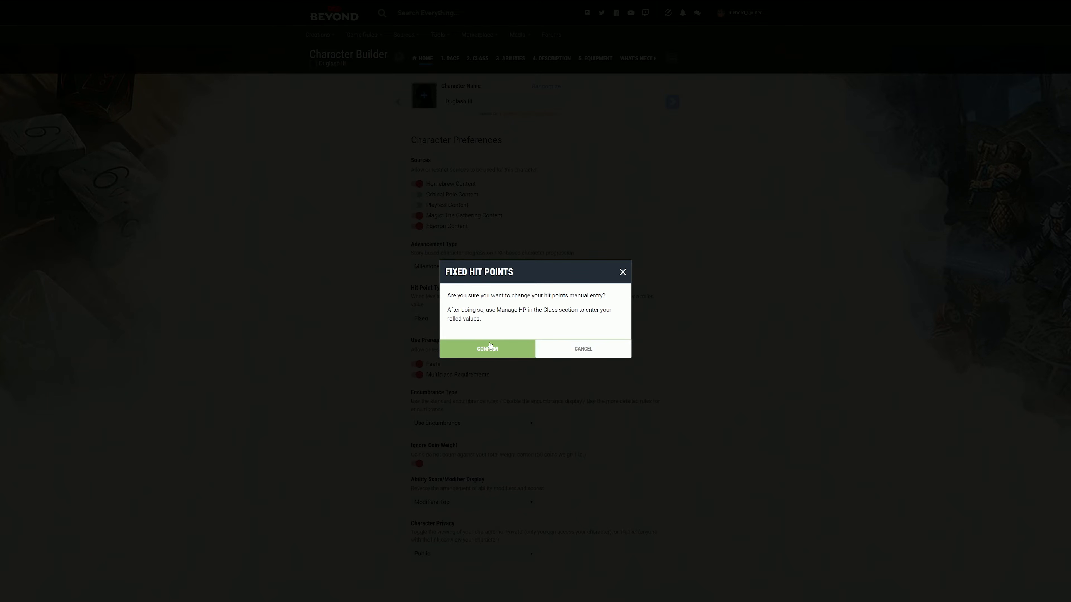
click(494, 357)
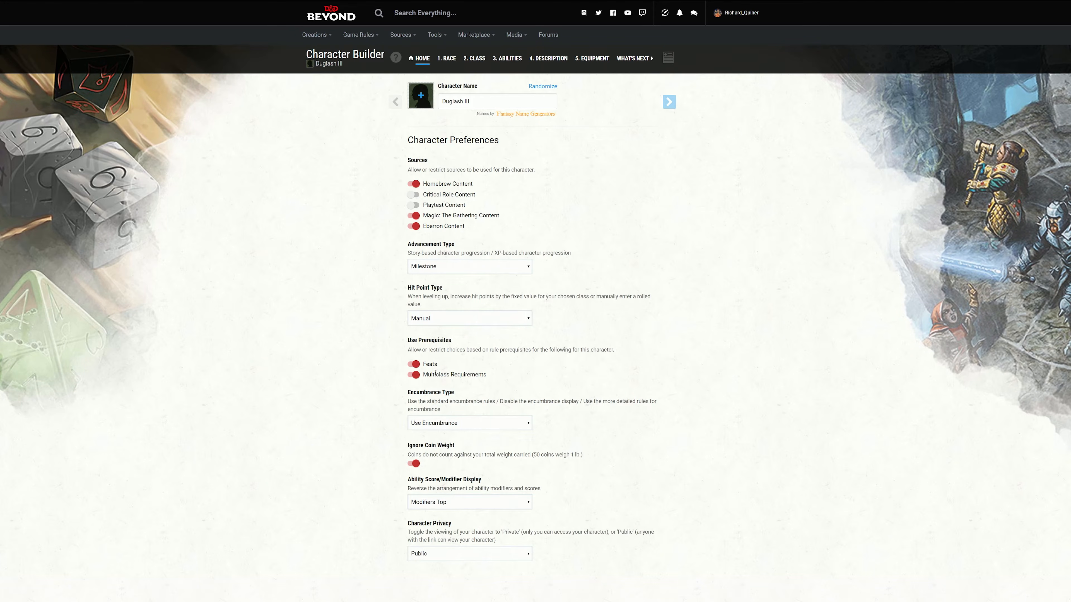
click(414, 376)
click(414, 377)
click(529, 423)
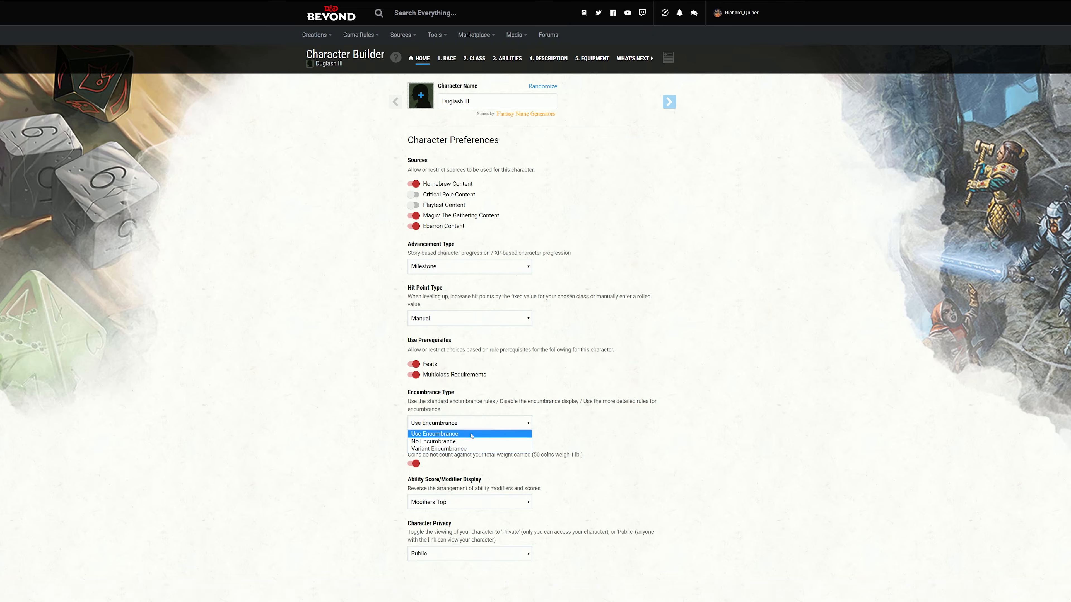
click(455, 442)
click(490, 429)
click(491, 435)
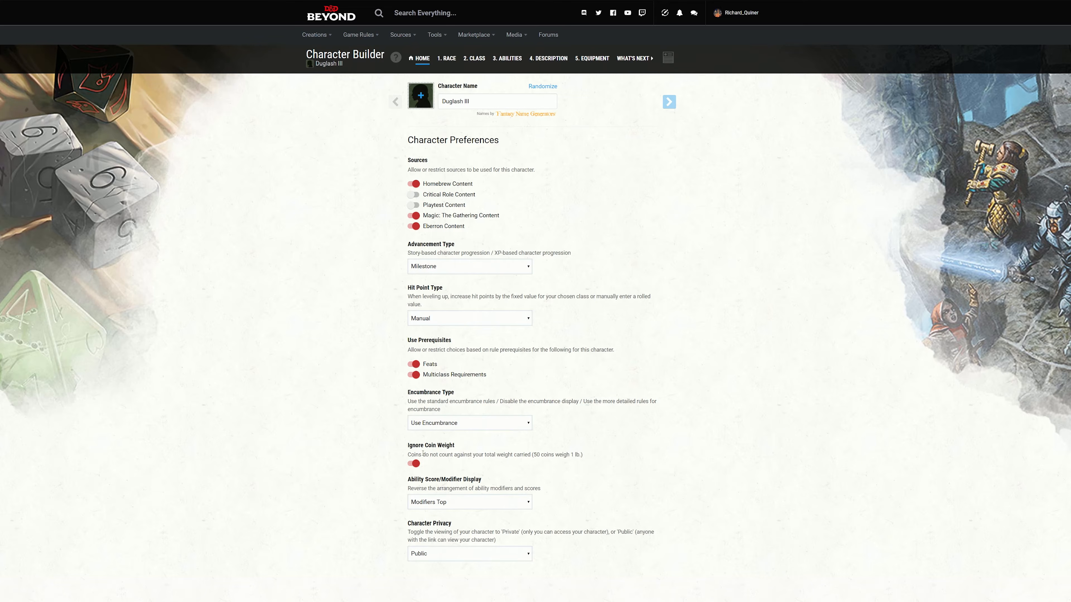
Step: Set the Ability Score/Modifier Display to Scores Top and continue to the race selection
click(523, 504)
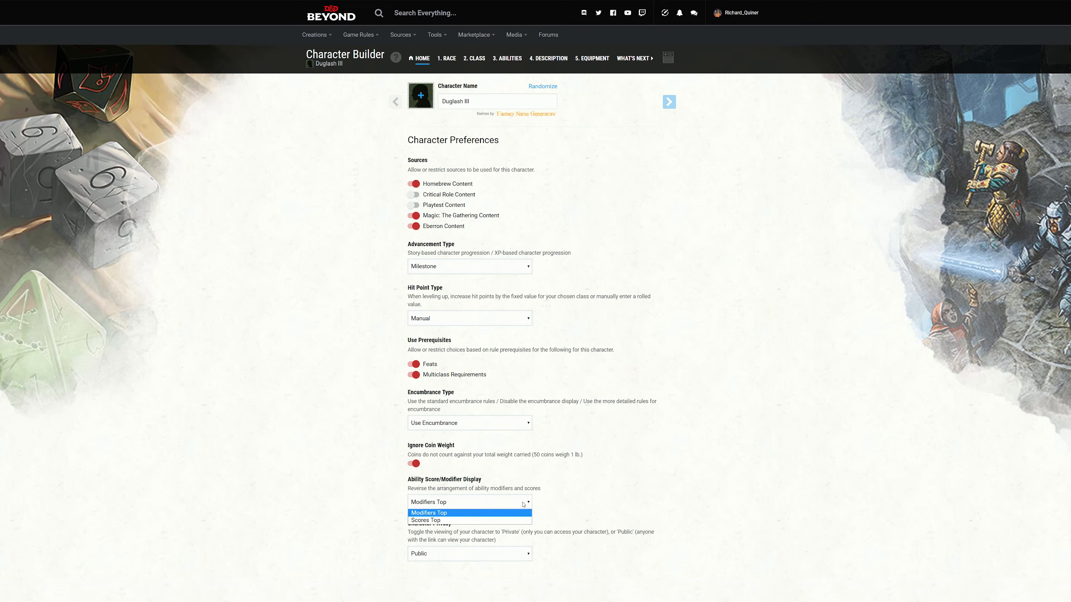
click(447, 520)
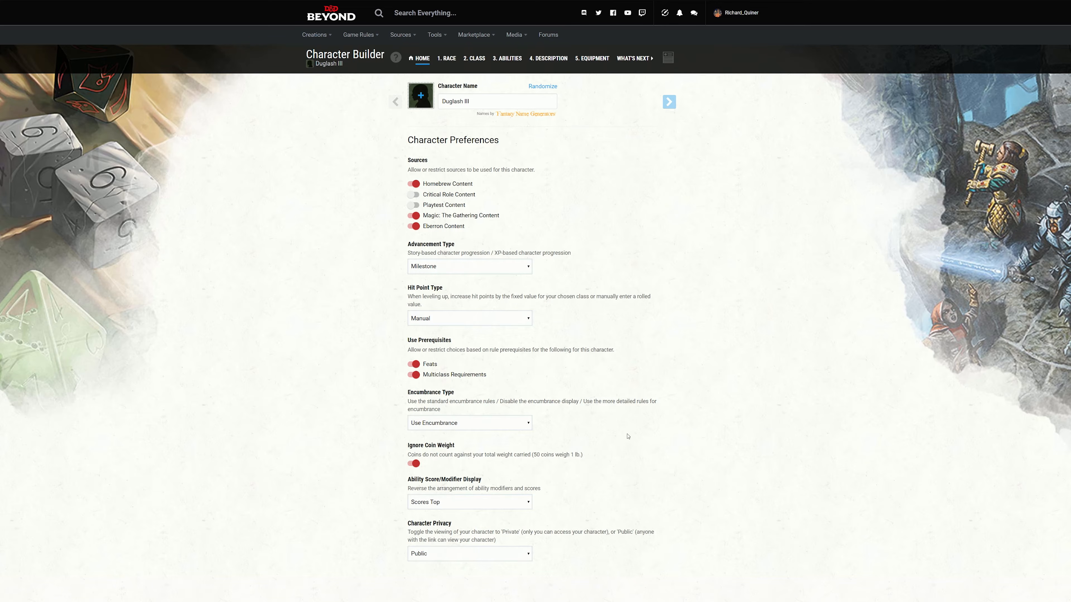
click(678, 106)
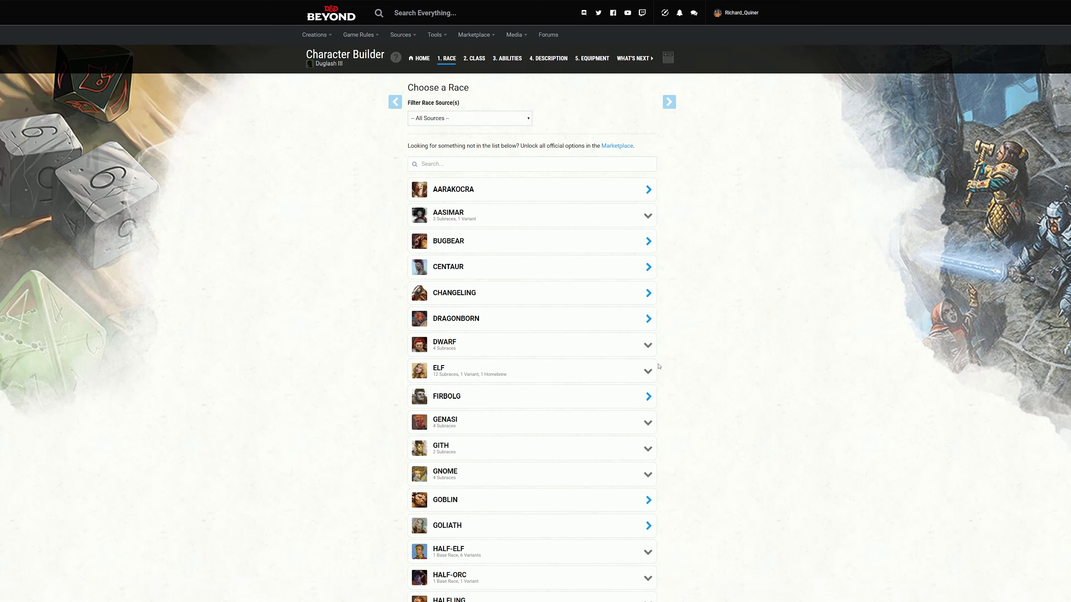
Step: Look through the full list of available races, including the dwarf subraces
scroll(660, 484, down, 5)
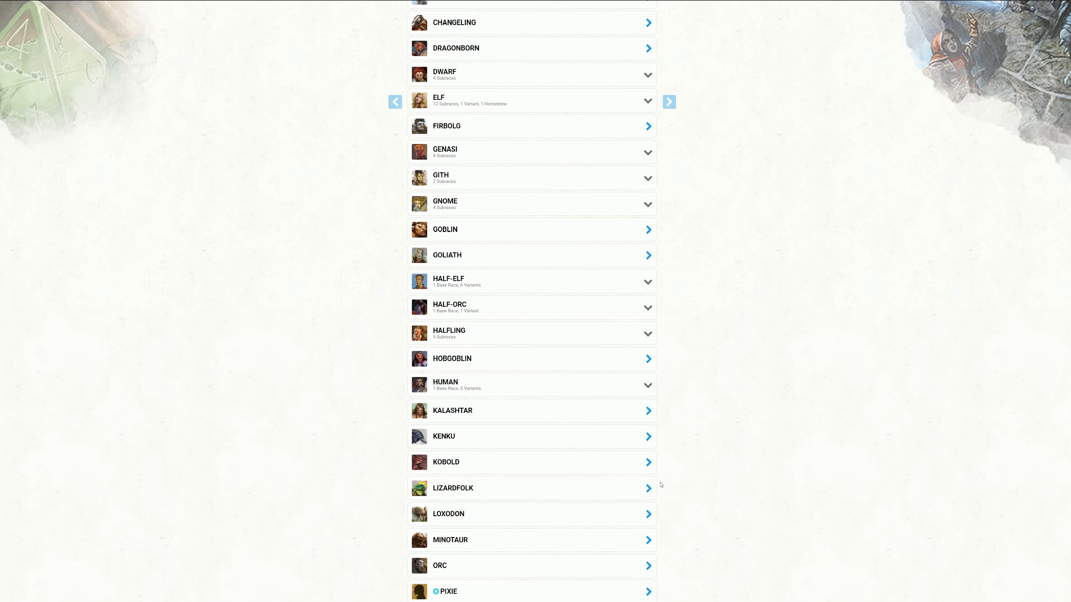
scroll(660, 485, down, 7)
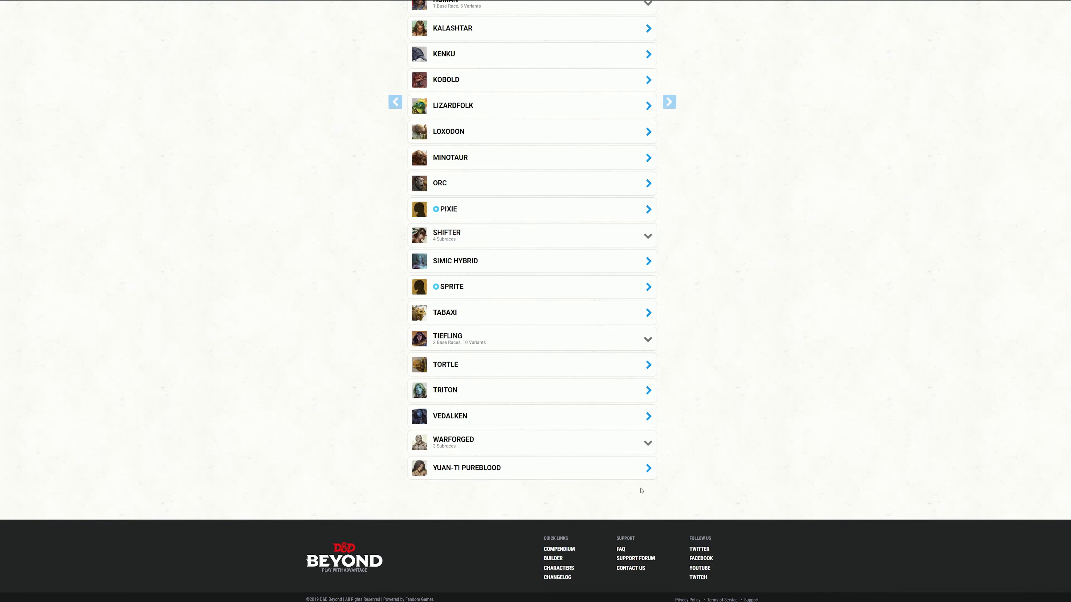
scroll(637, 490, up, 4)
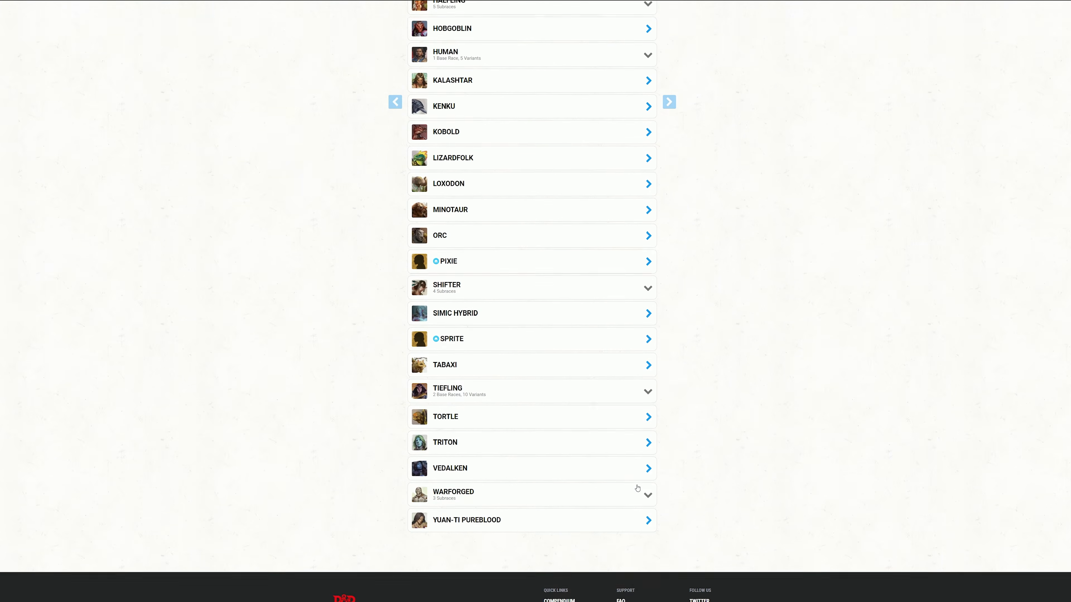
scroll(639, 484, up, 7)
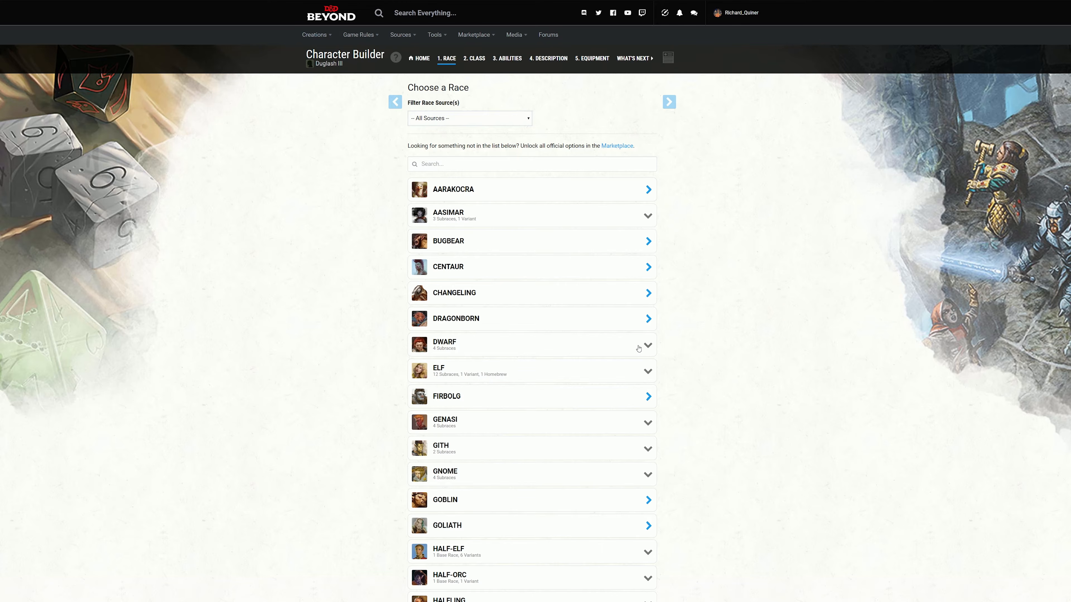
click(639, 347)
scroll(729, 362, down, 3)
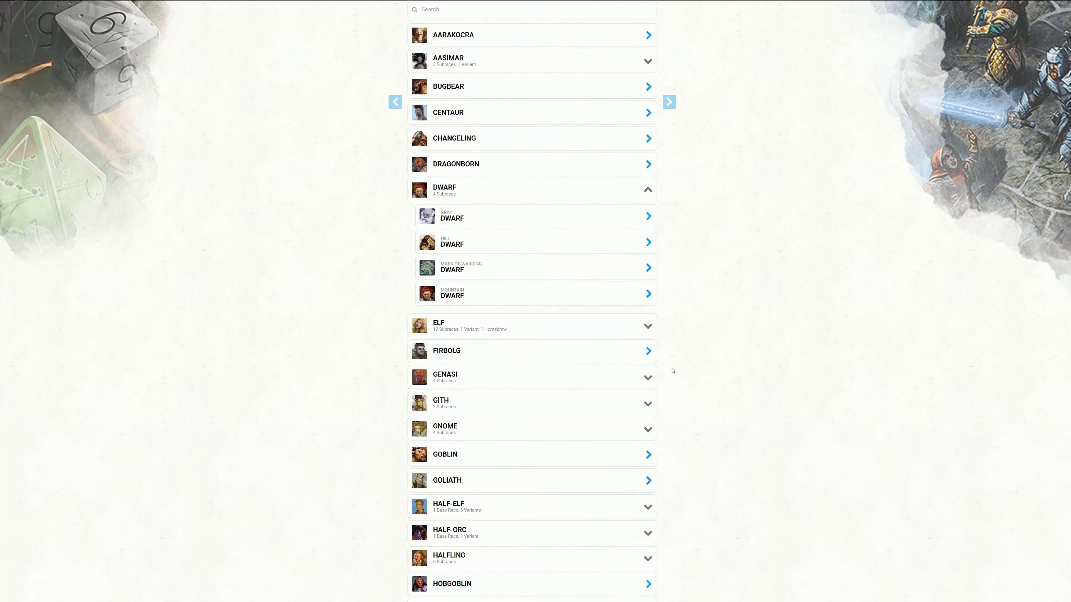
scroll(671, 371, up, 3)
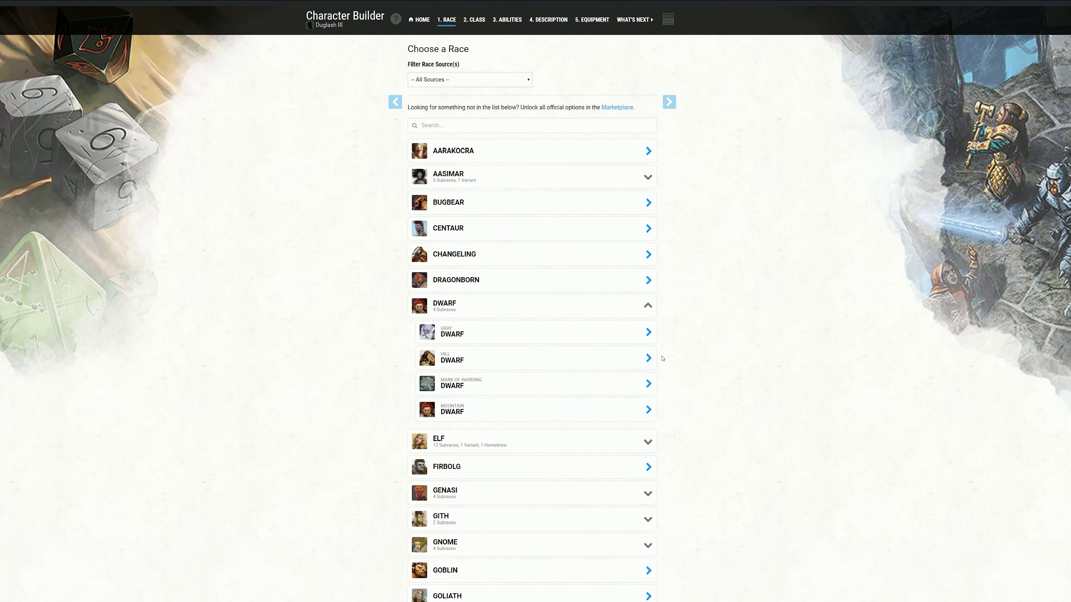
Step: Read through the Dragonborn race details, including its ancestry table and breath weapon, and return without choosing the race
click(555, 281)
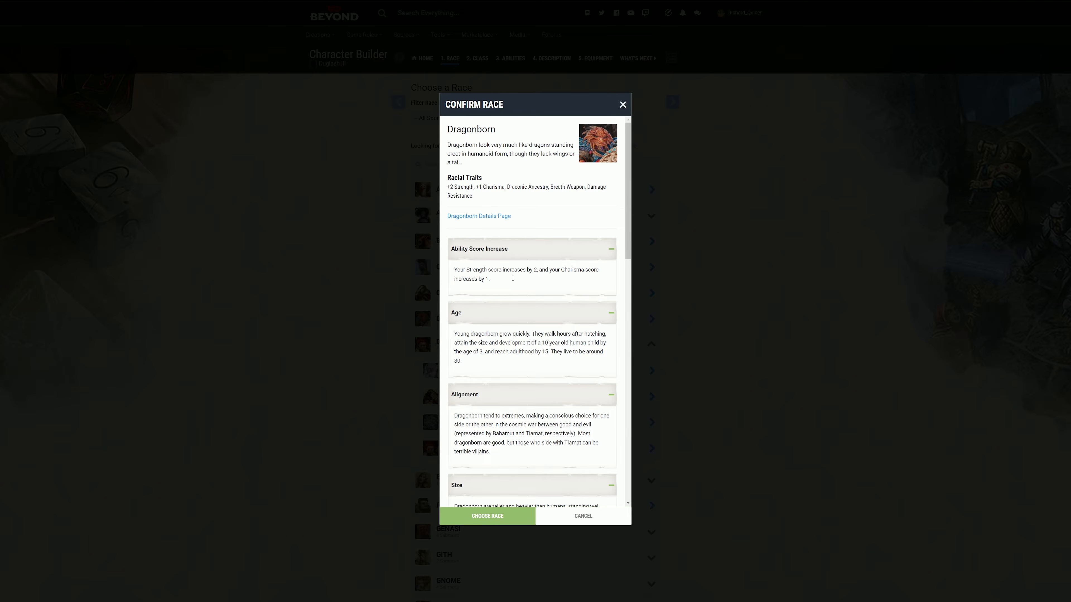
scroll(507, 306, down, 5)
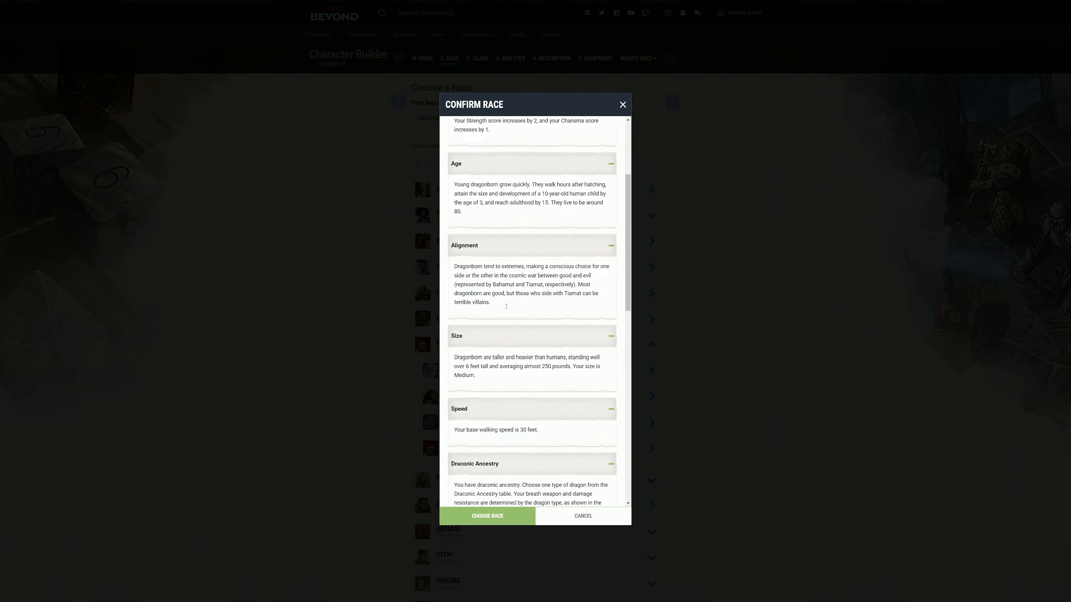
scroll(508, 311, down, 10)
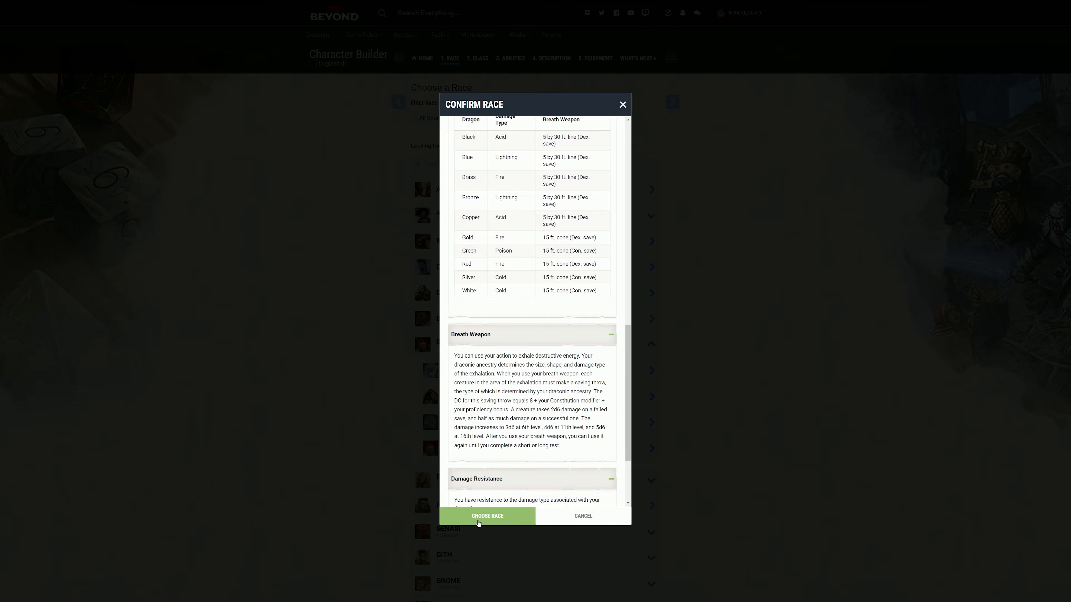
click(563, 523)
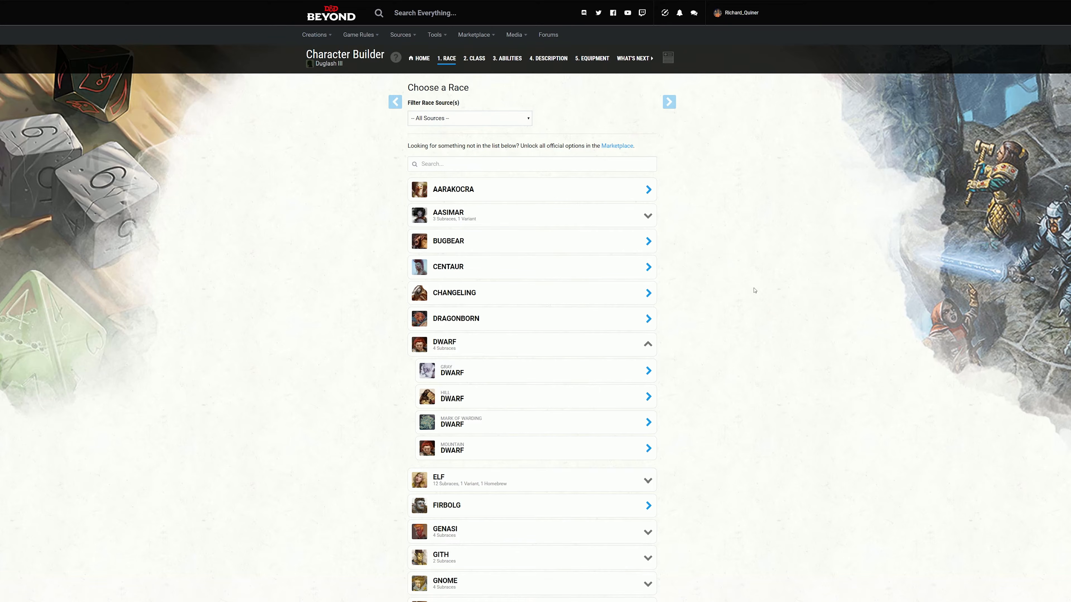
Step: Read through the Mountain Dwarf race details, from racial traits to Dwarven Armor Training, and return without choosing the race
click(493, 346)
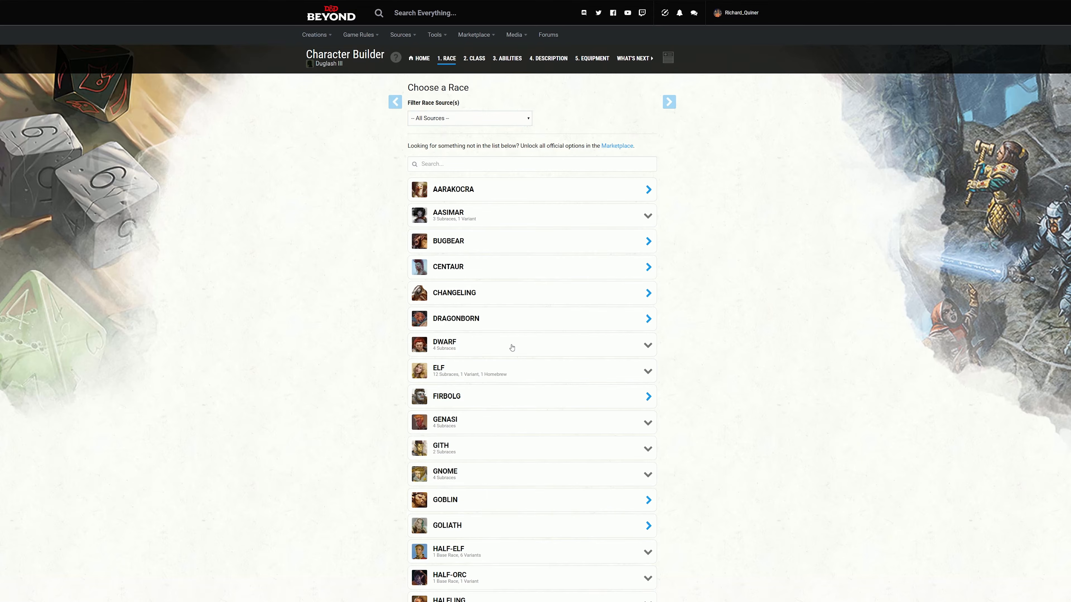
click(550, 349)
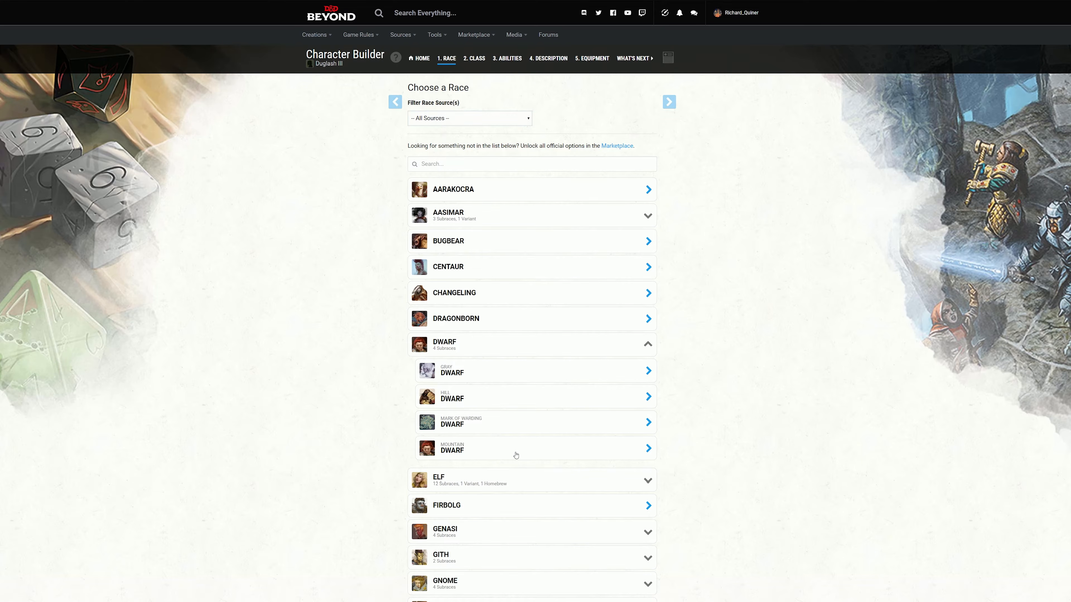
click(505, 454)
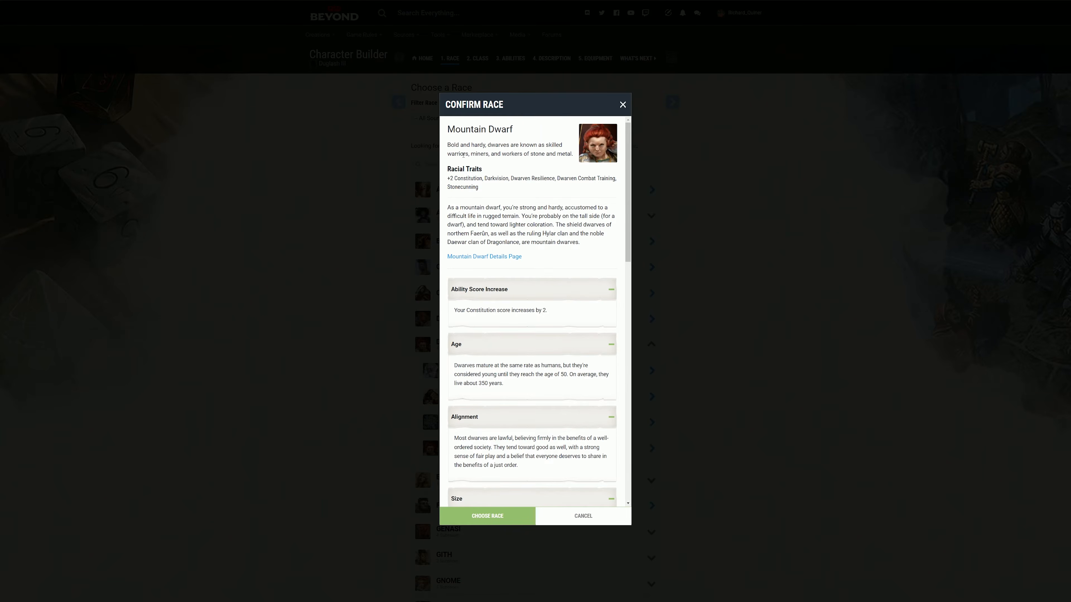
scroll(475, 433, down, 2)
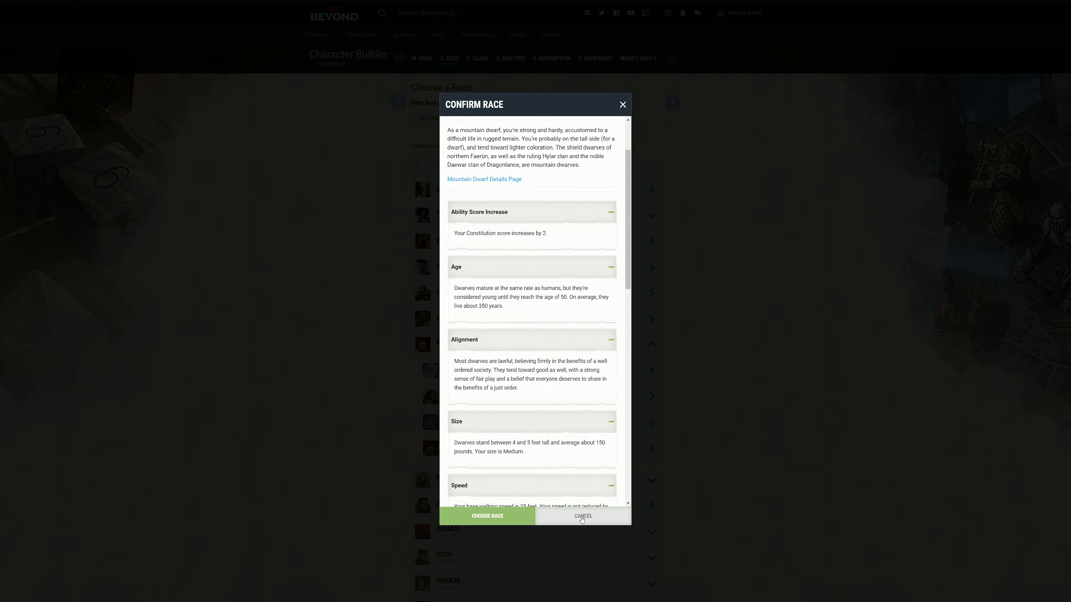
scroll(550, 415, down, 9)
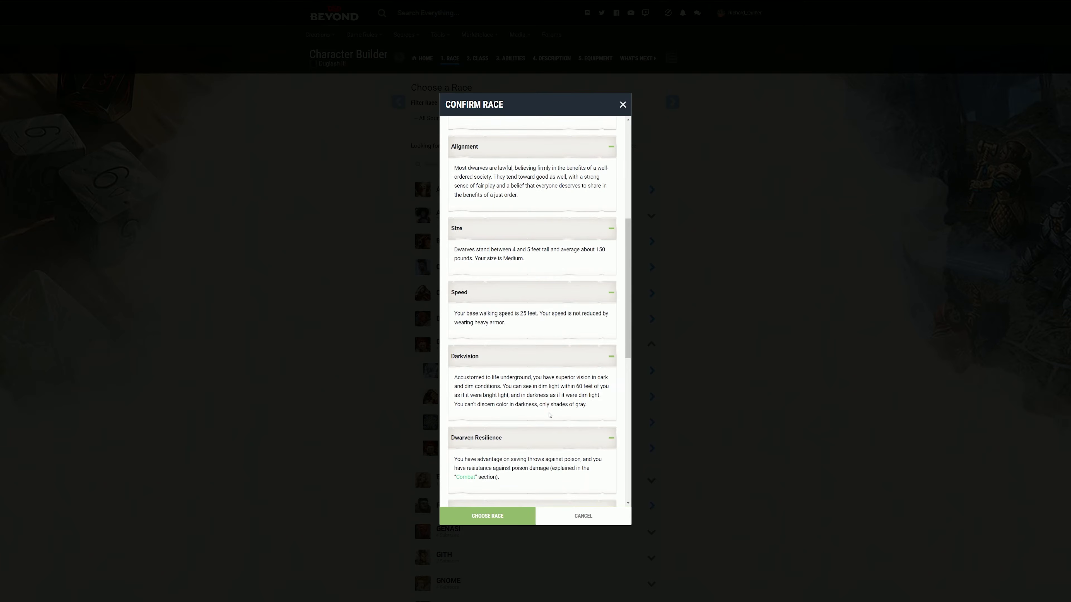
scroll(550, 415, down, 3)
scroll(549, 411, down, 2)
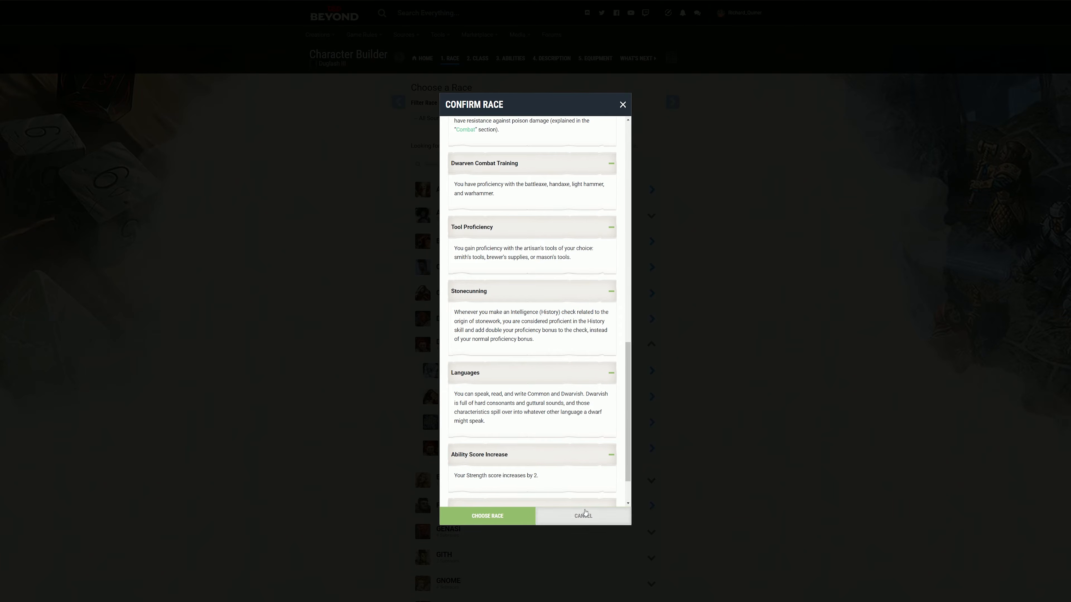
scroll(553, 456, down, 1)
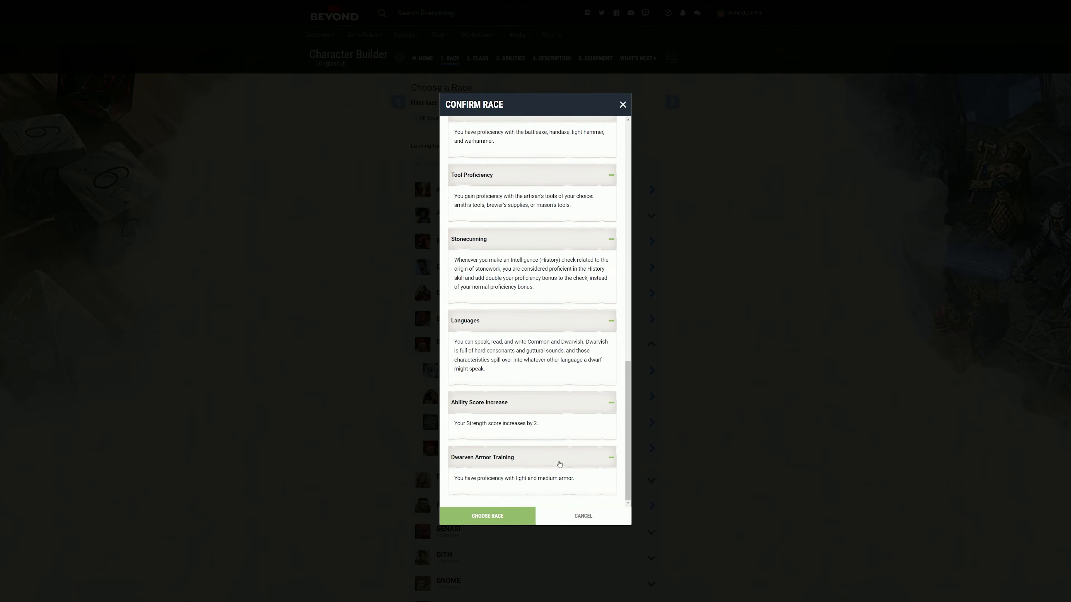
click(580, 522)
Step: Choose Dragonborn as the character's race after reviewing its race details
click(469, 324)
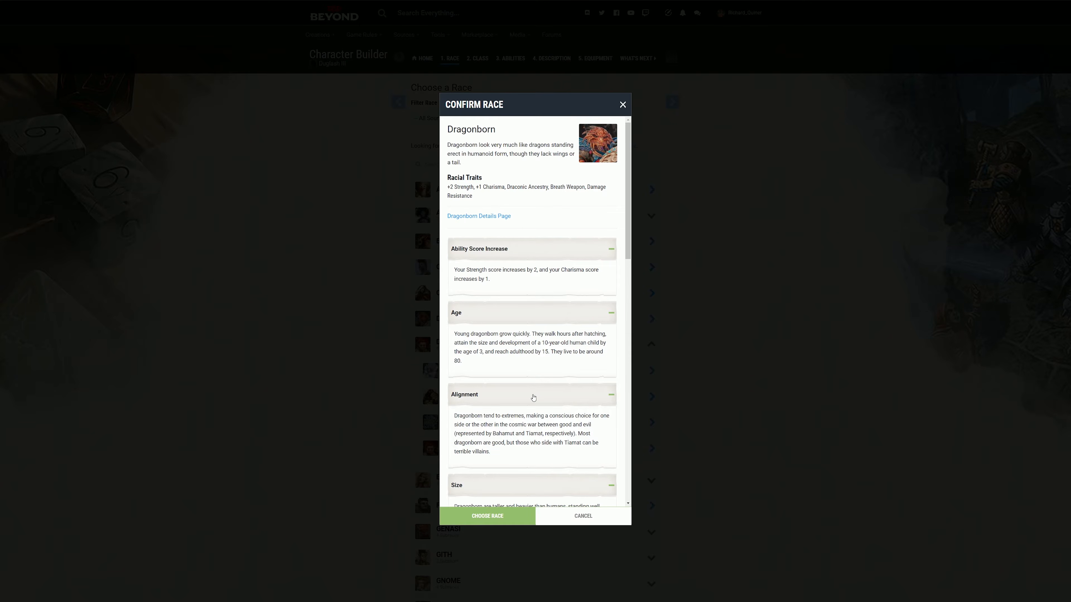
scroll(541, 401, down, 15)
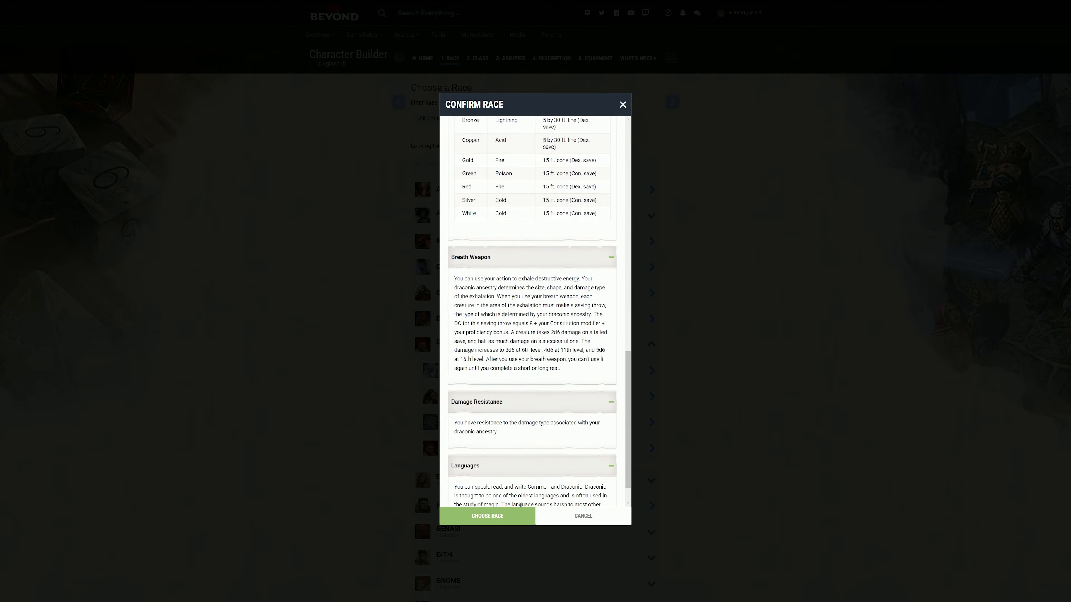
click(512, 514)
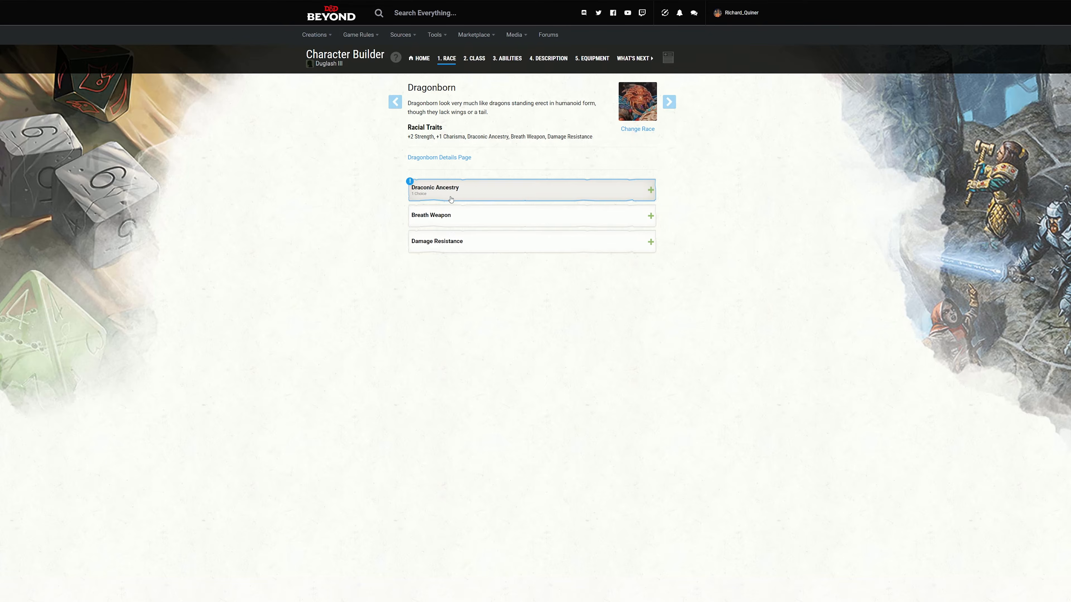
Step: Set the Draconic Ancestry to Gold Dragon and continue to the class selection
click(565, 199)
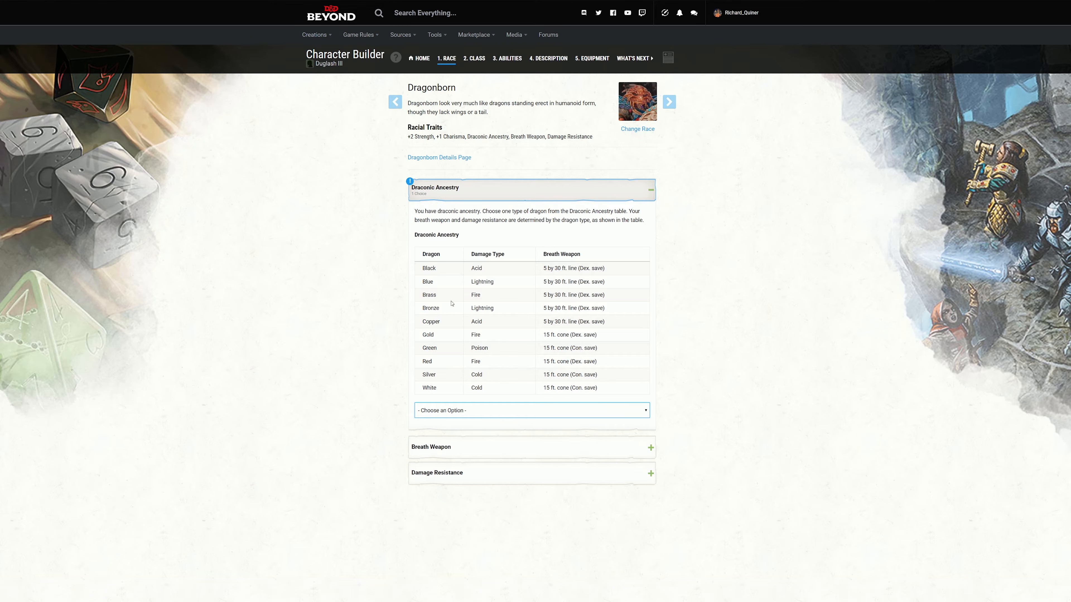
click(443, 414)
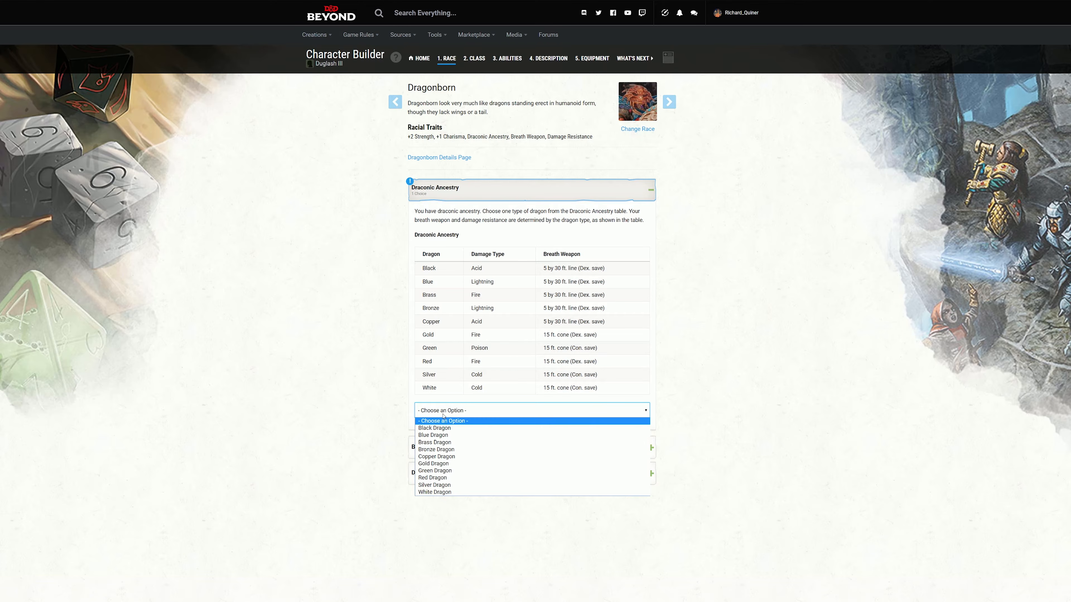
click(445, 464)
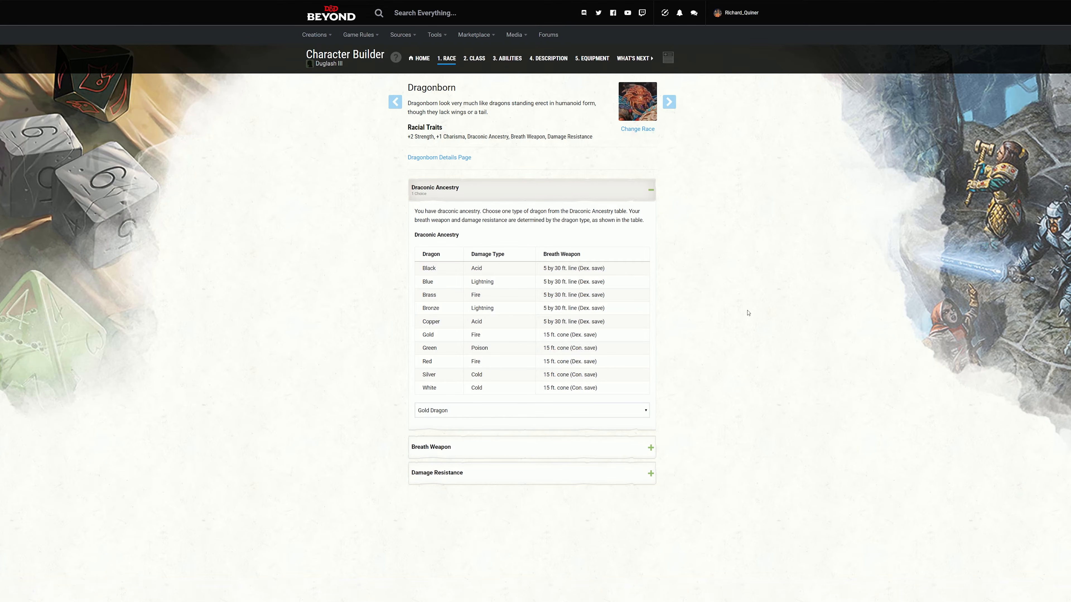
click(669, 102)
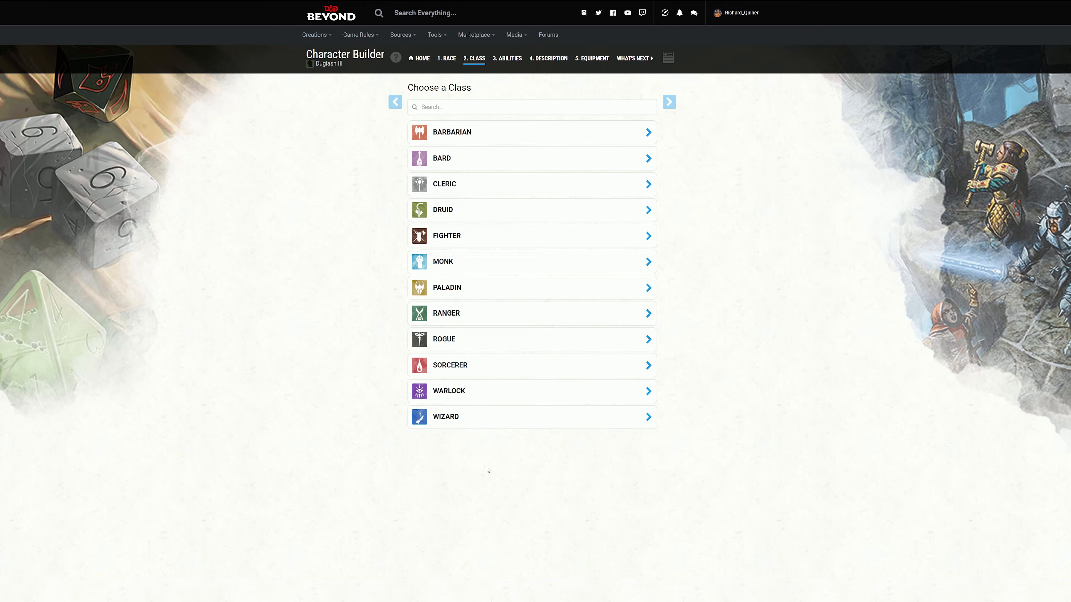
Step: Review the Barbarian class features and add Barbarian as the character's class
click(506, 129)
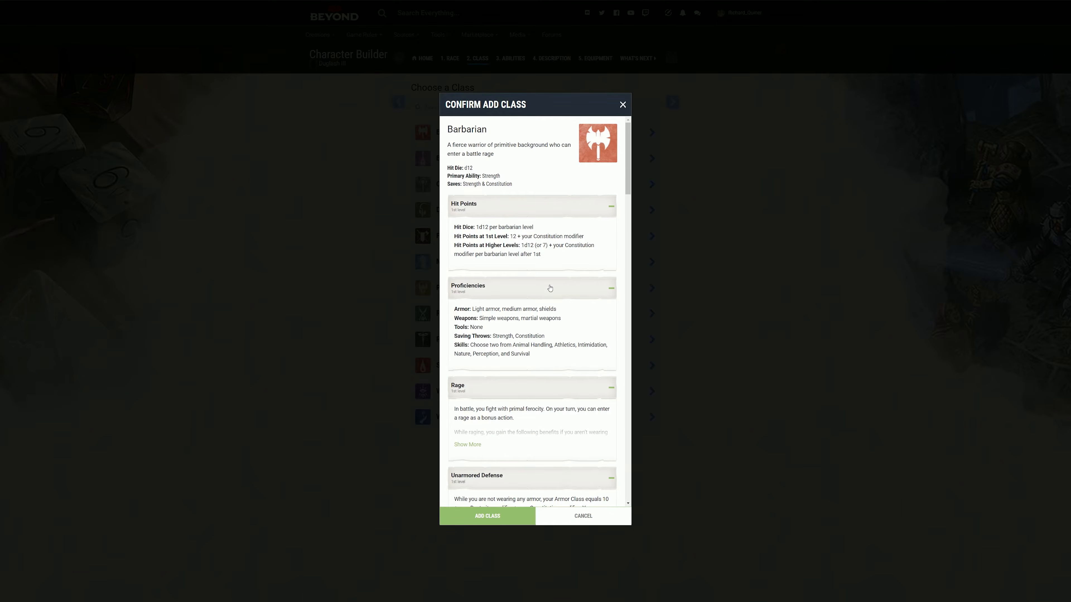
scroll(549, 291, down, 2)
scroll(549, 296, down, 10)
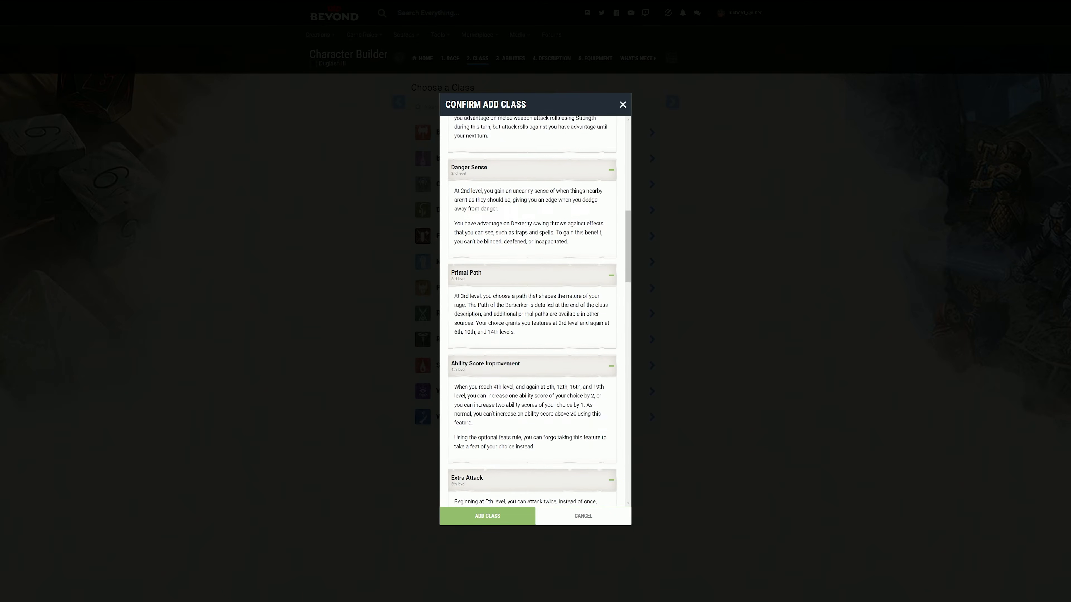
scroll(549, 302, down, 20)
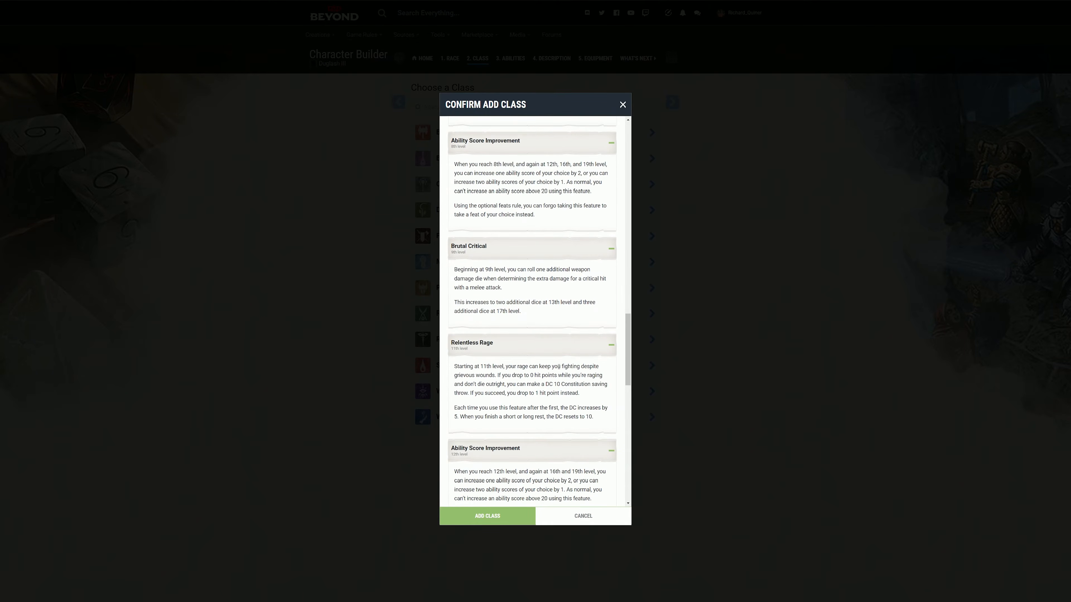
scroll(558, 383, down, 3)
click(487, 515)
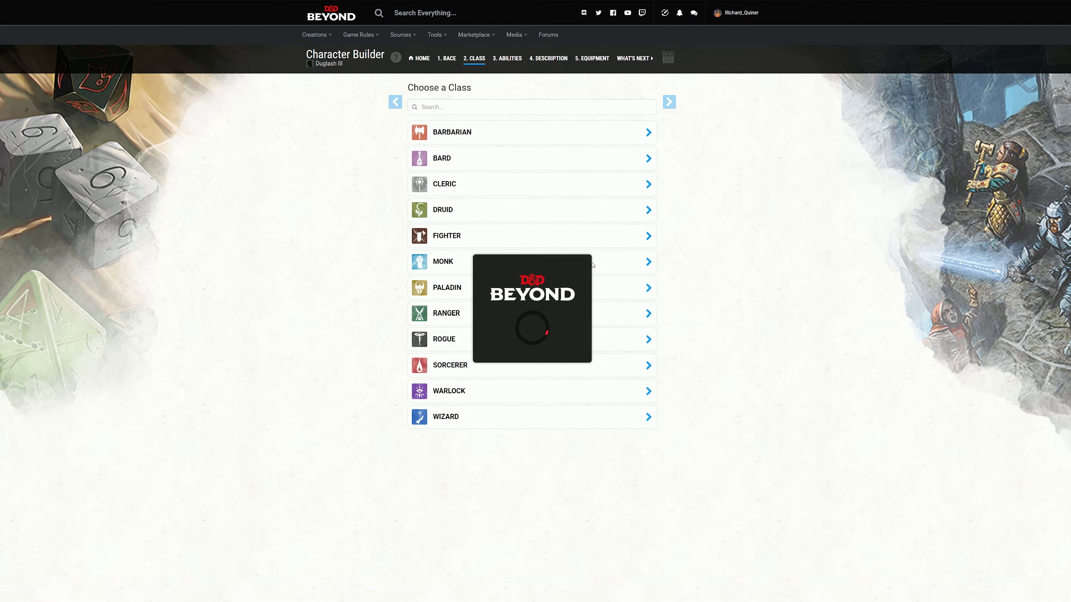
Step: Choose Intimidation and Athletics as the Barbarian skill proficiencies and continue to the ability scores
click(556, 203)
click(541, 276)
click(473, 296)
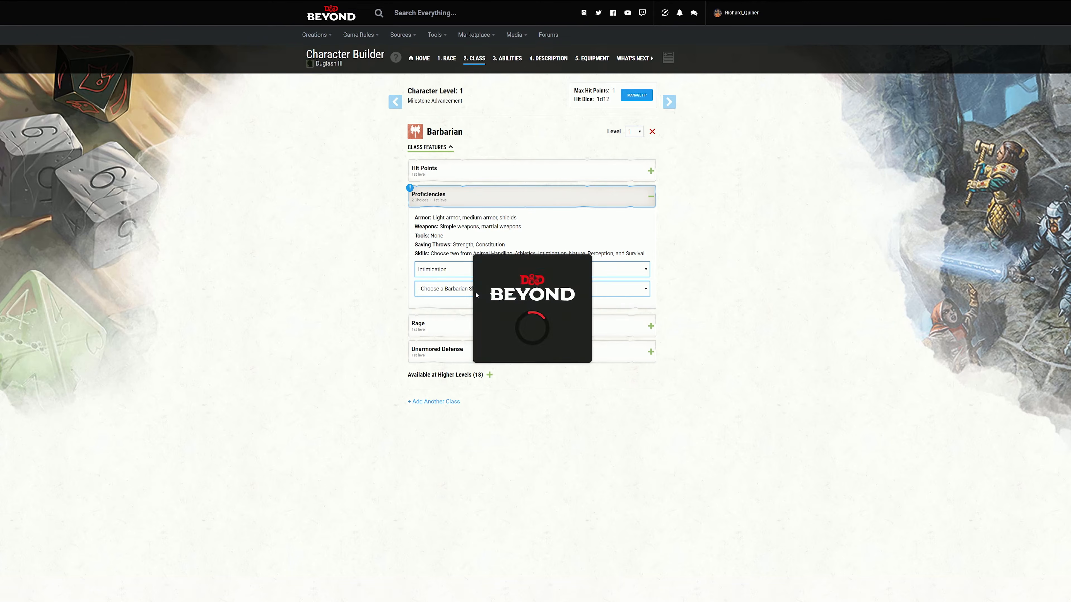
click(472, 293)
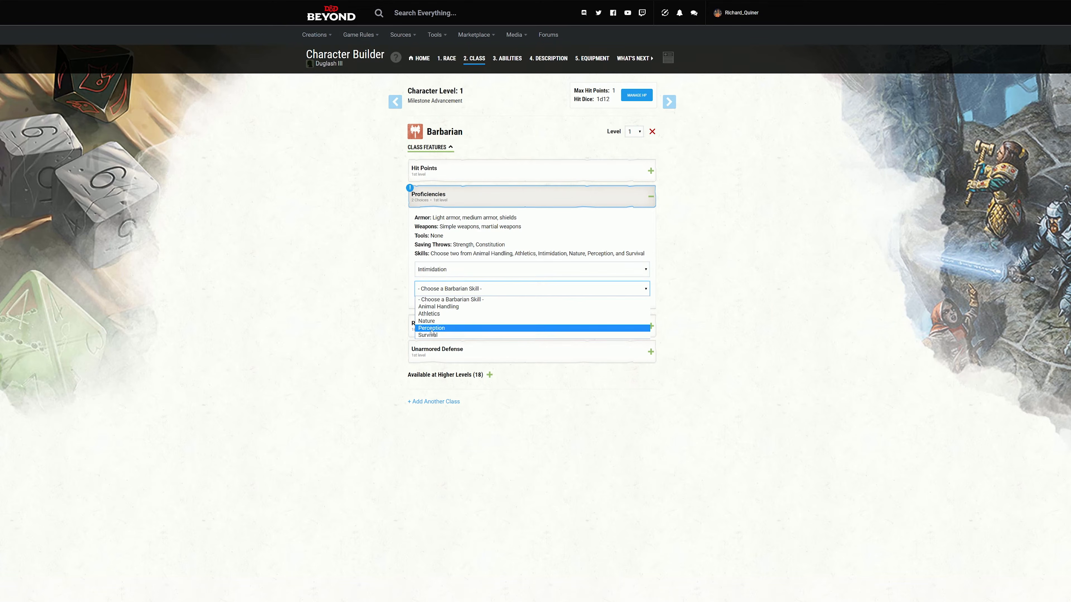
click(437, 314)
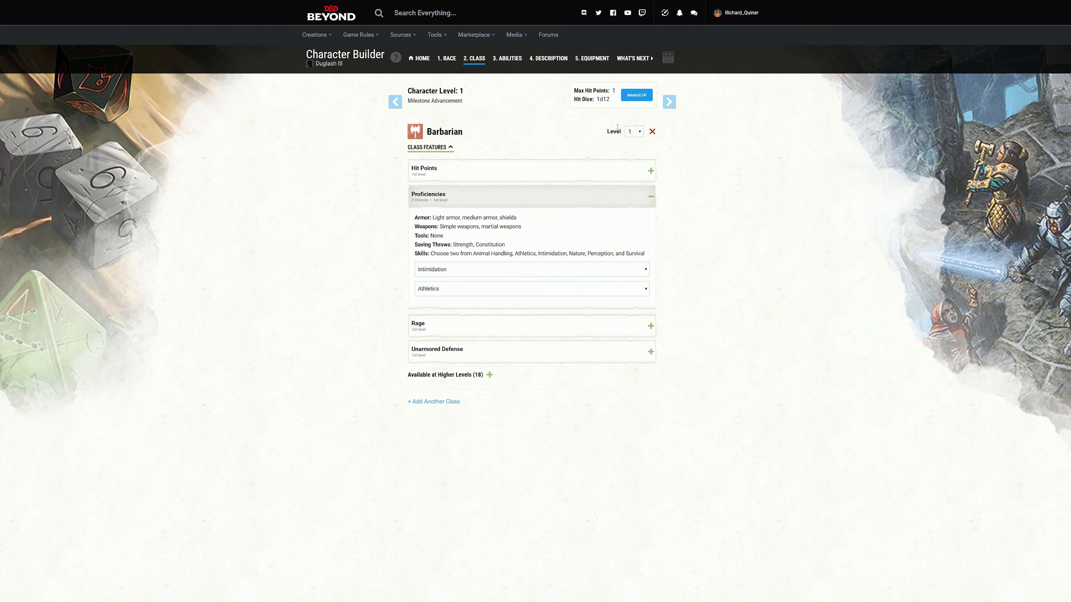
click(674, 103)
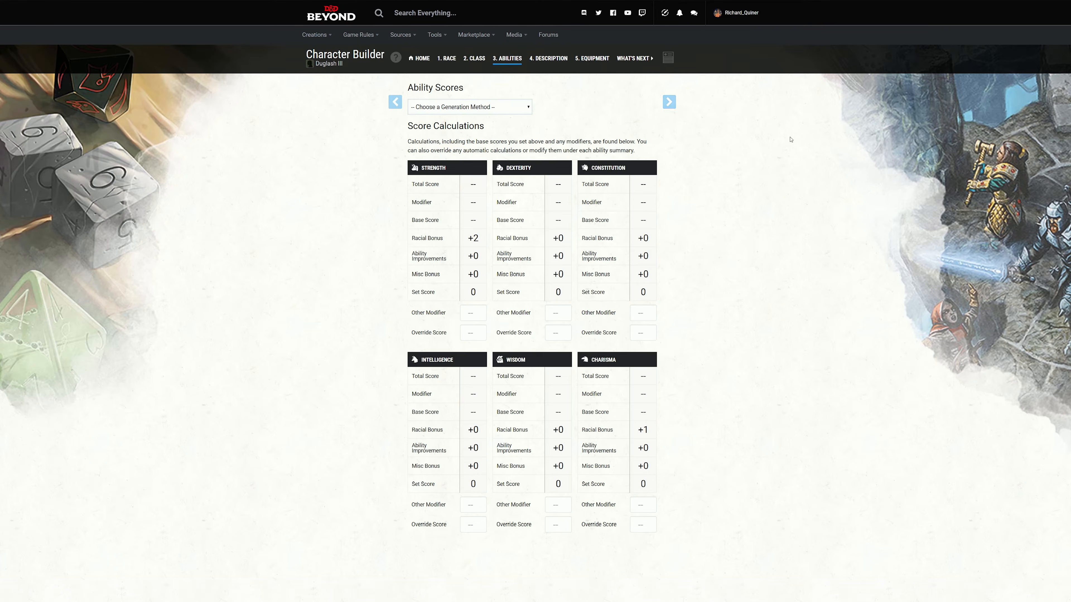
Step: Try Standard Array and Point Buy as generation methods, setting Strength to 15 and picking a Dexterity score under Point Buy
click(479, 108)
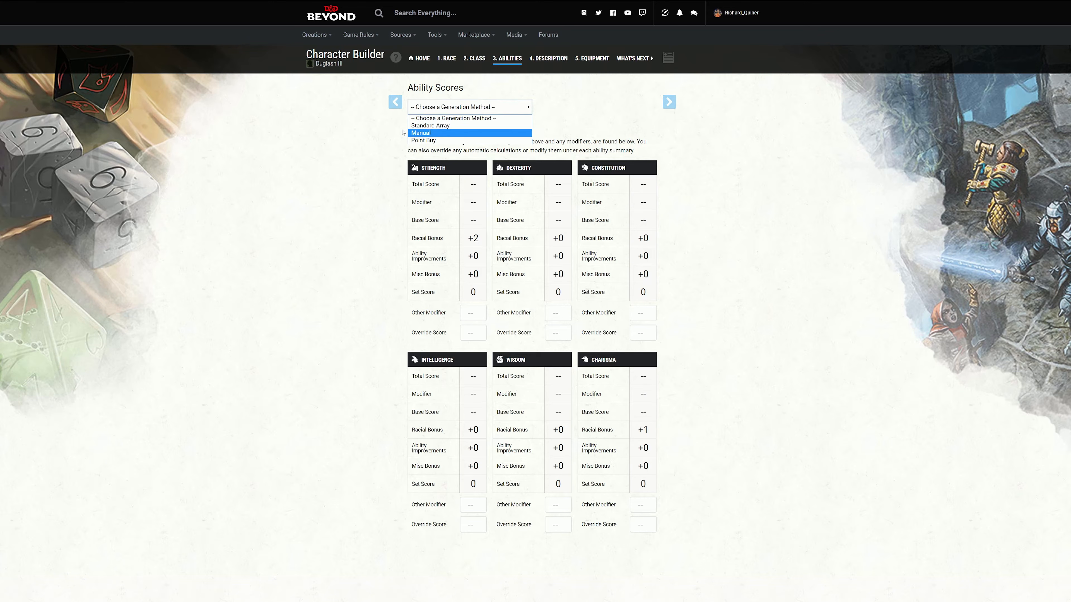
click(454, 126)
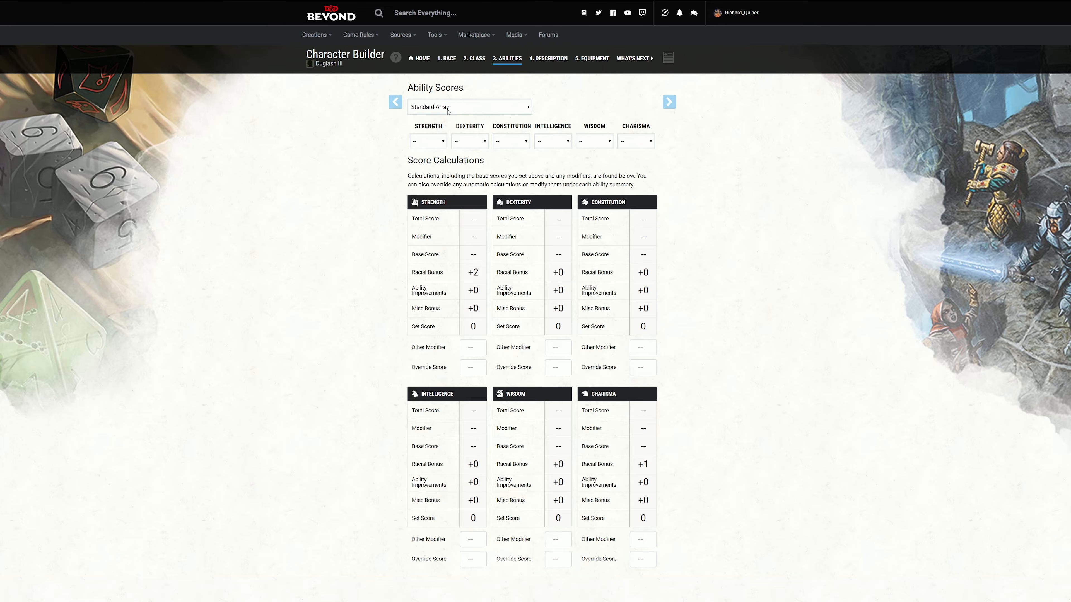
click(521, 112)
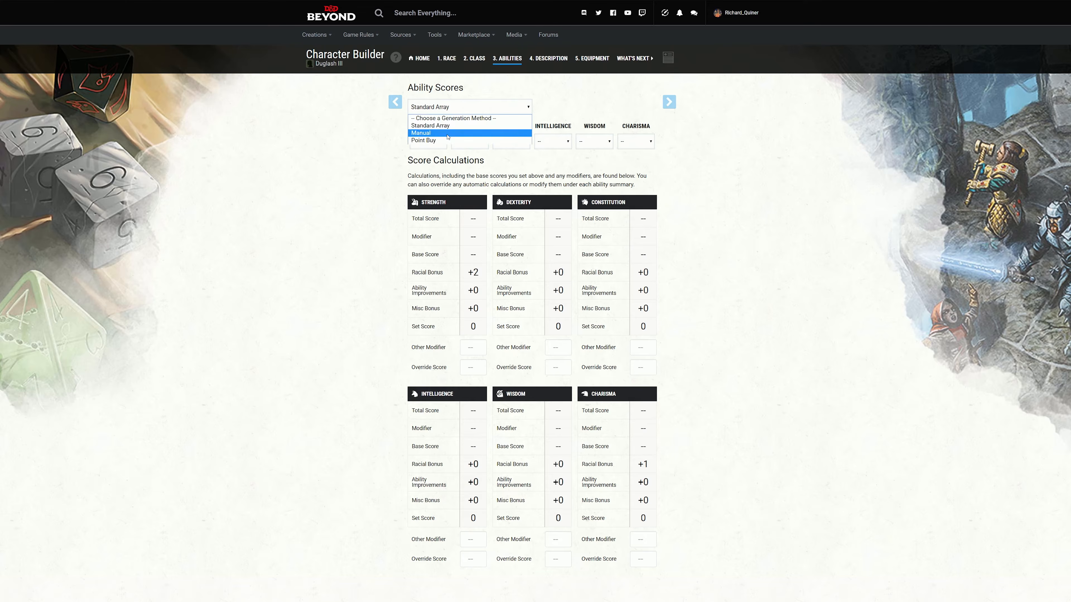
click(437, 142)
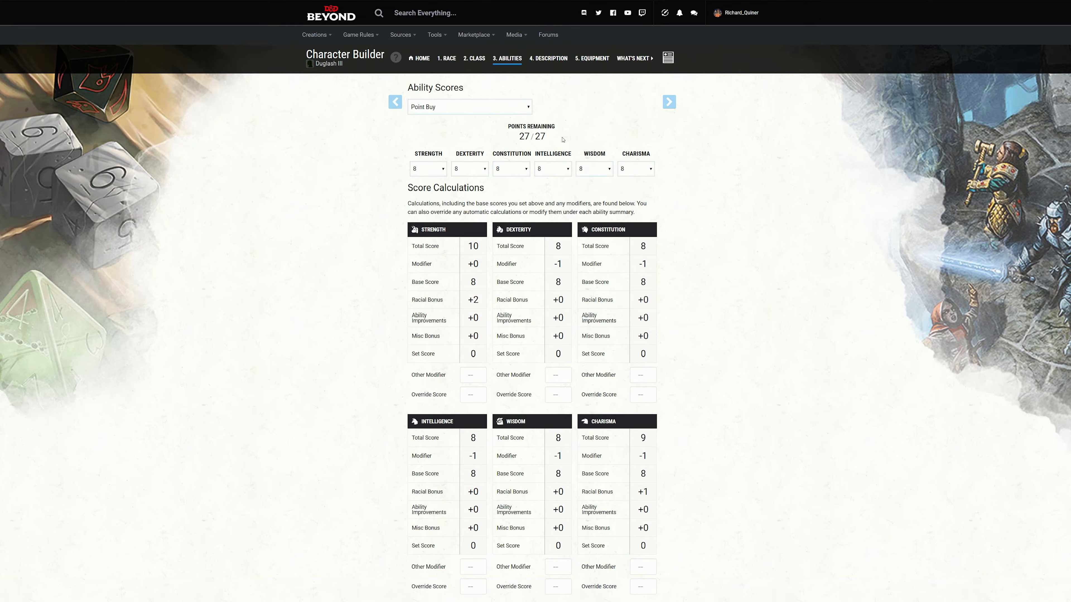
click(437, 169)
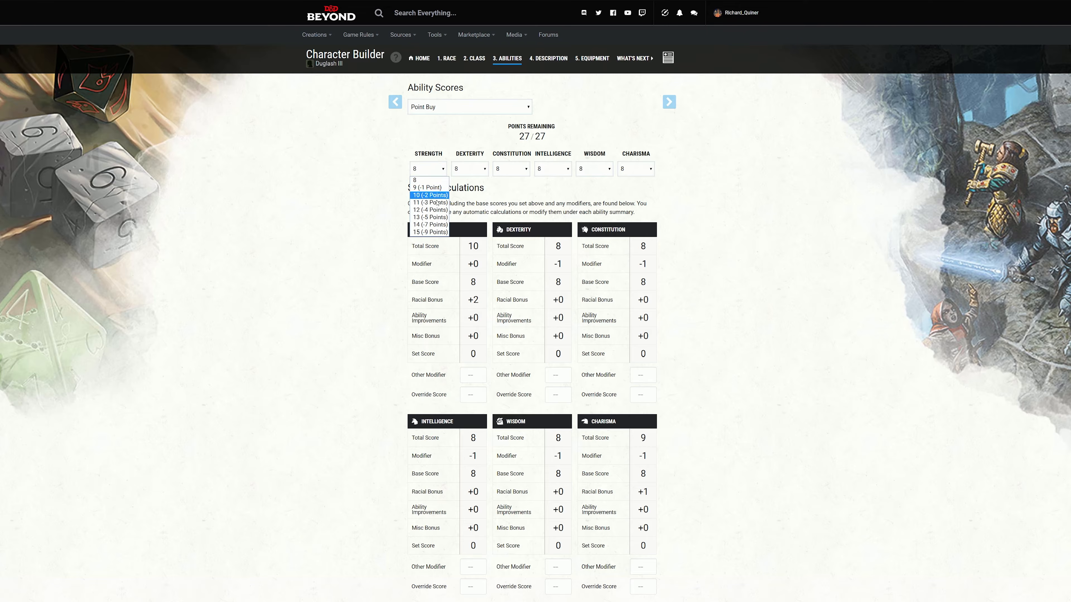
click(429, 232)
click(472, 169)
click(471, 217)
Step: Try the Standard Array generation method with Strength set to 13 and Dexterity set to 14
click(463, 107)
click(464, 127)
click(428, 142)
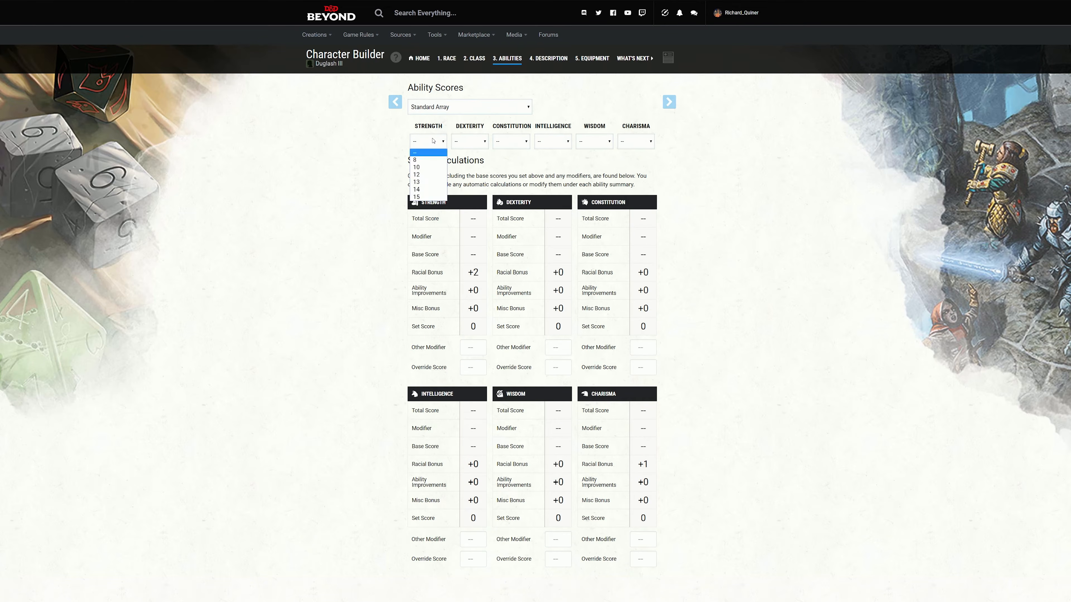
click(432, 176)
click(464, 141)
click(466, 161)
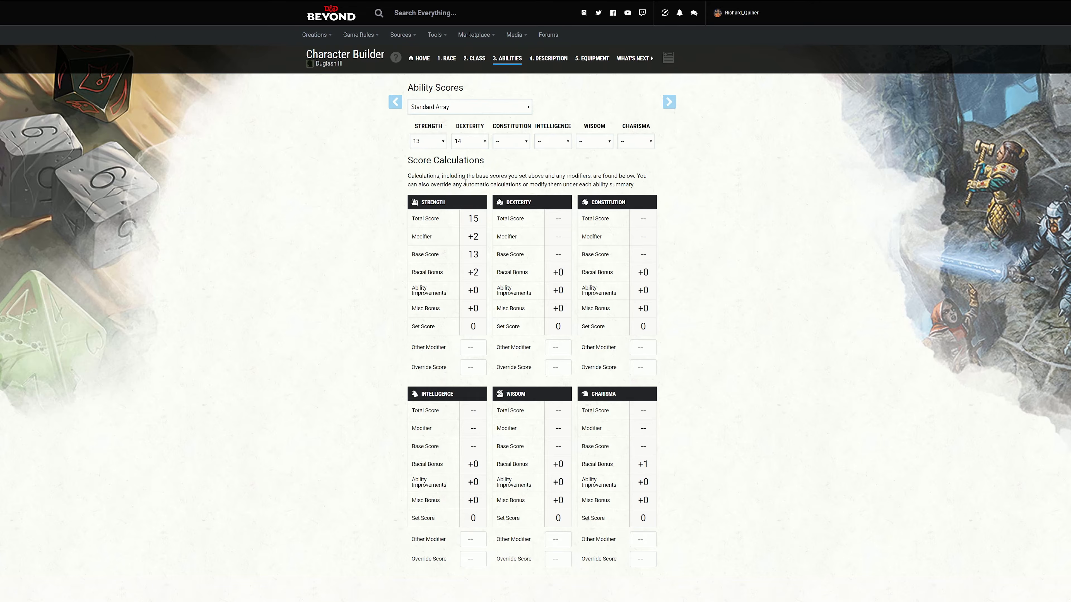
Step: Set the ability score generation method to Manual and enter Strength 16, Dexterity 14 and Constitution 16
click(456, 107)
click(449, 133)
click(430, 144)
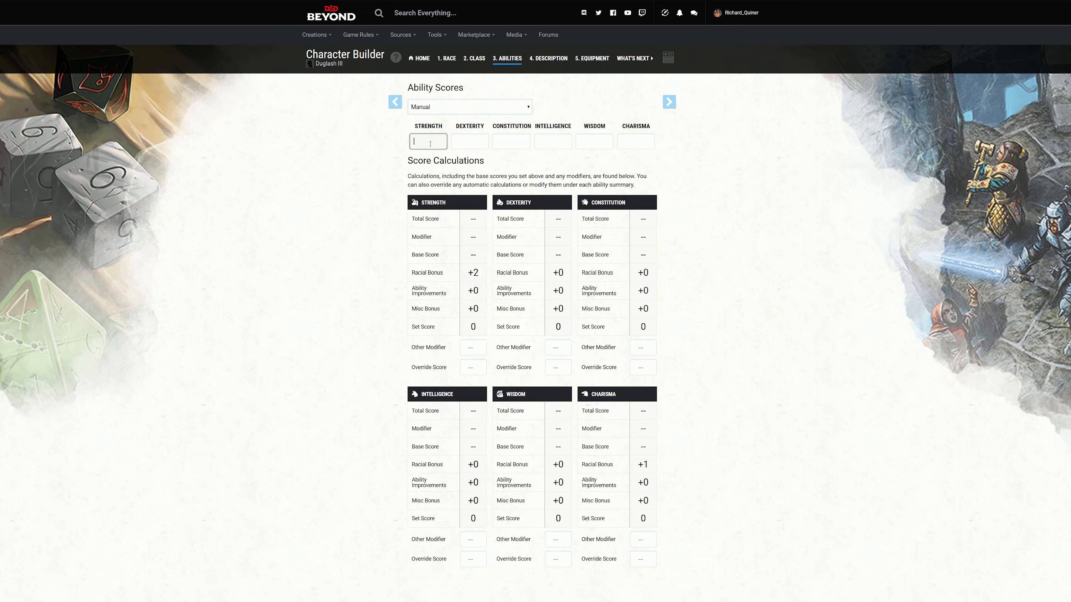
key(Tab)
text(14)
key(Tab)
text(1)
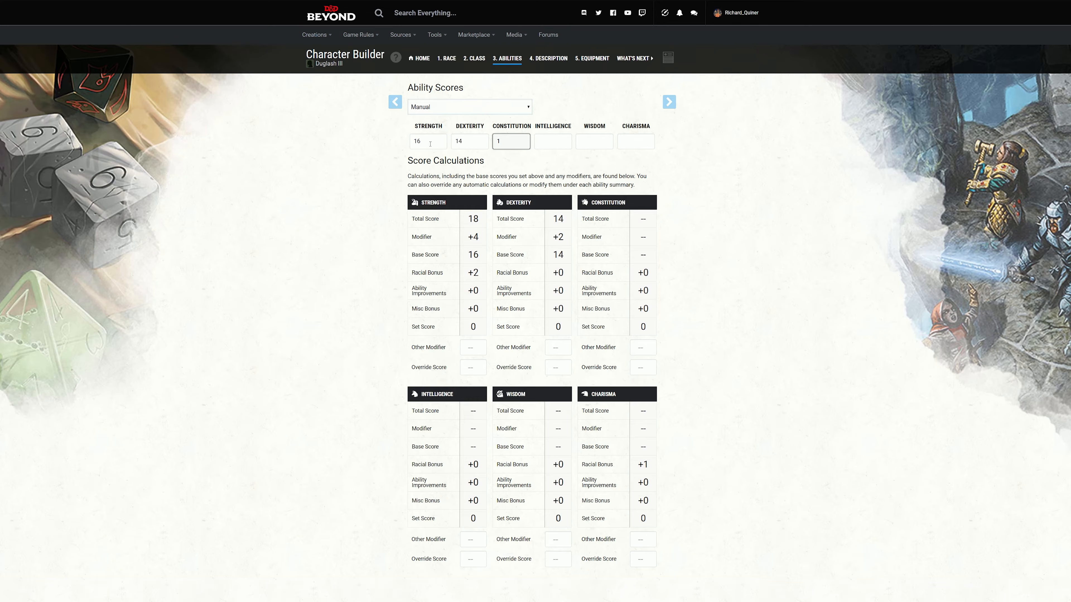
text(6)
key(Tab)
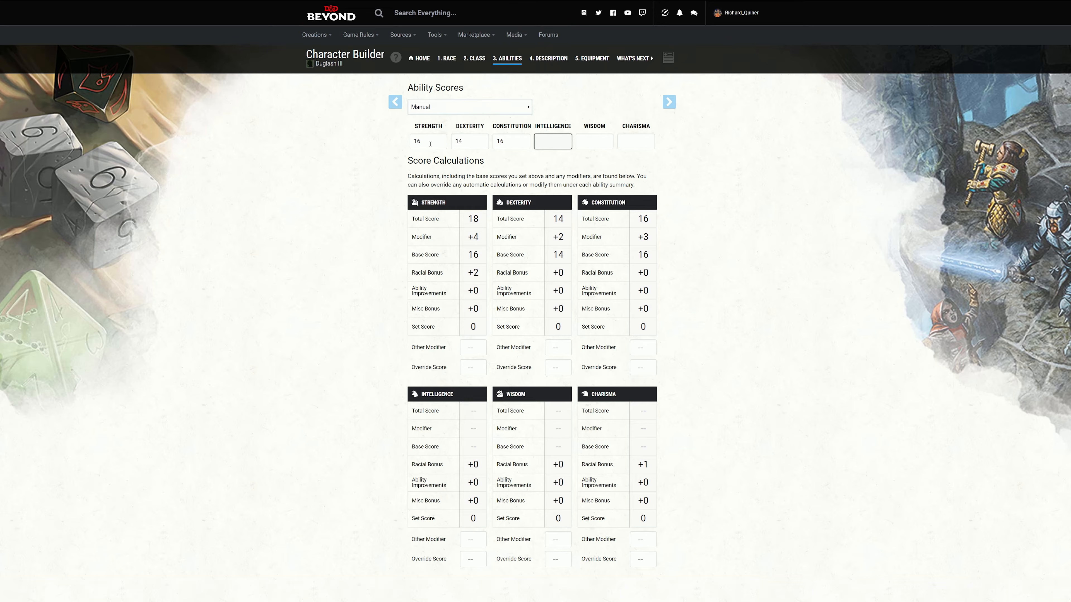
Step: Set Intelligence to 8, Wisdom to 10 and Charisma to 11, and continue to the character description
text(8)
key(Tab)
text(10)
key(Tab)
text(11)
click(770, 155)
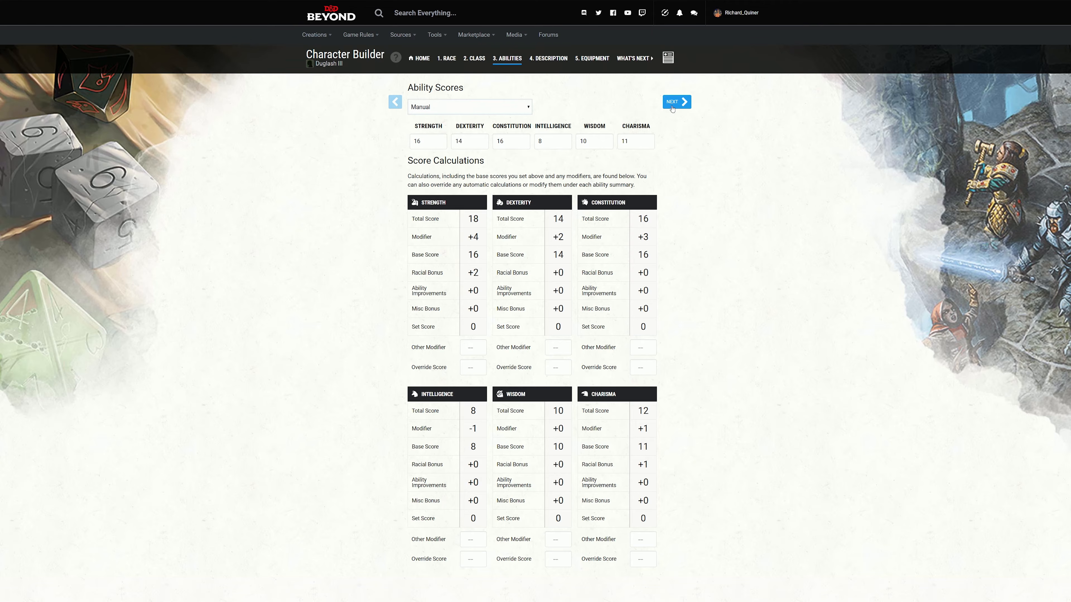
click(672, 104)
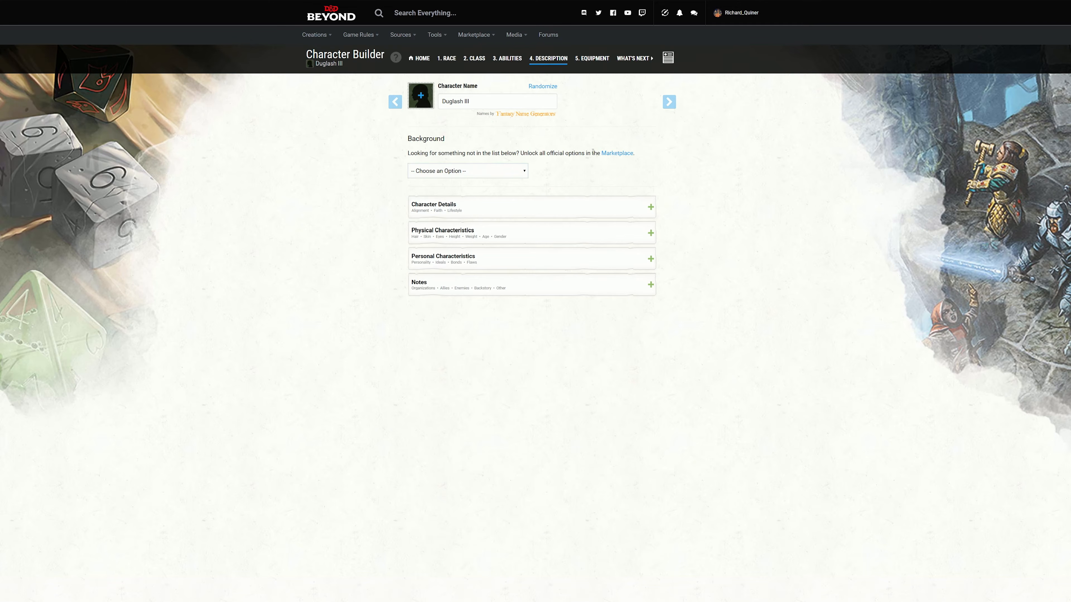
Step: Apply the golden dragon-headed Dragonborn portrait to the character
click(419, 104)
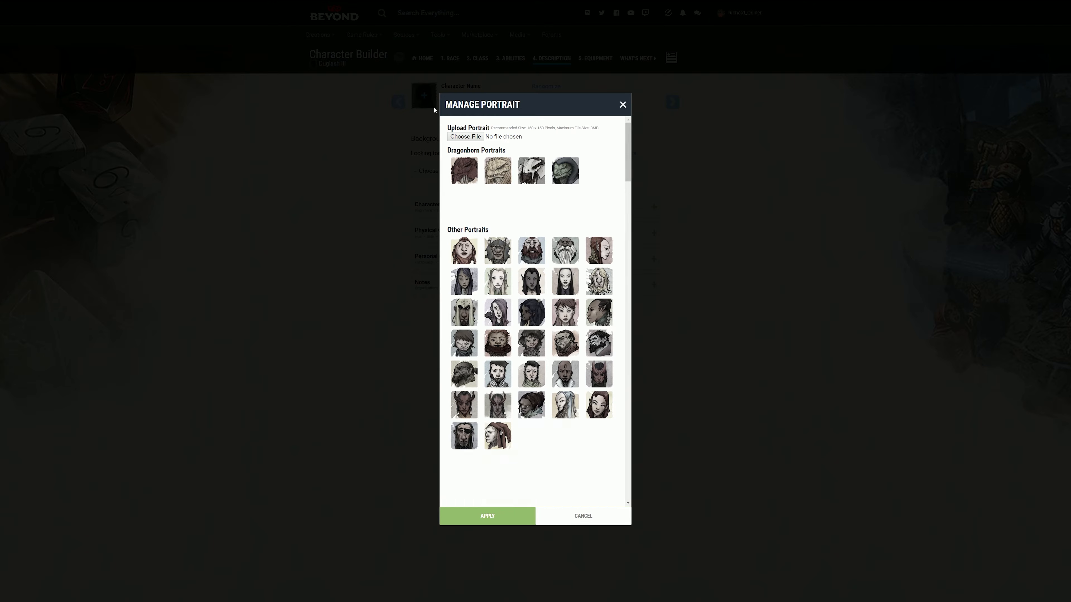
click(495, 180)
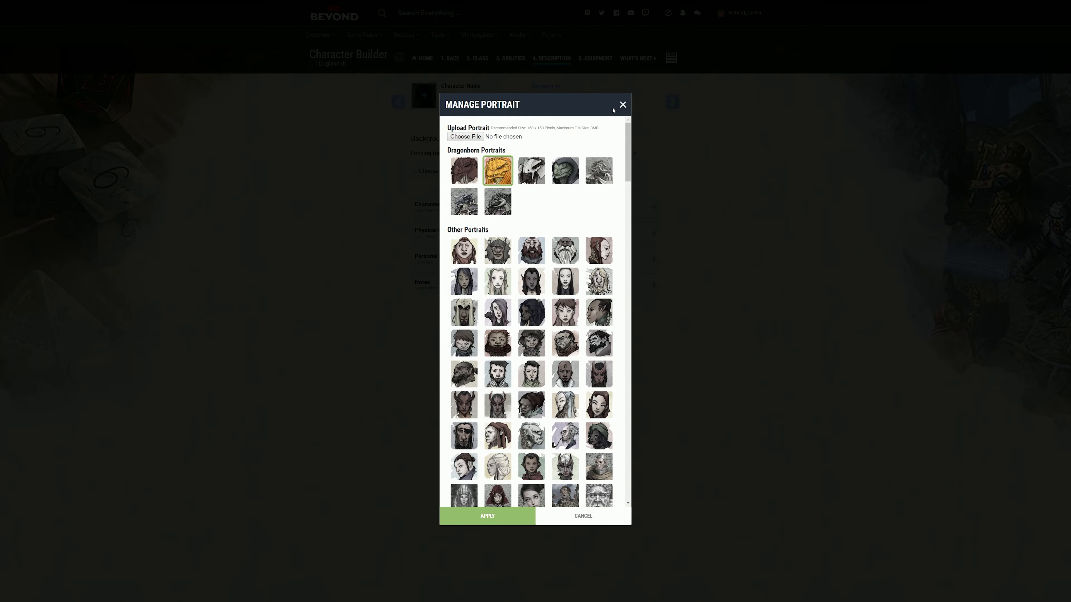
click(486, 514)
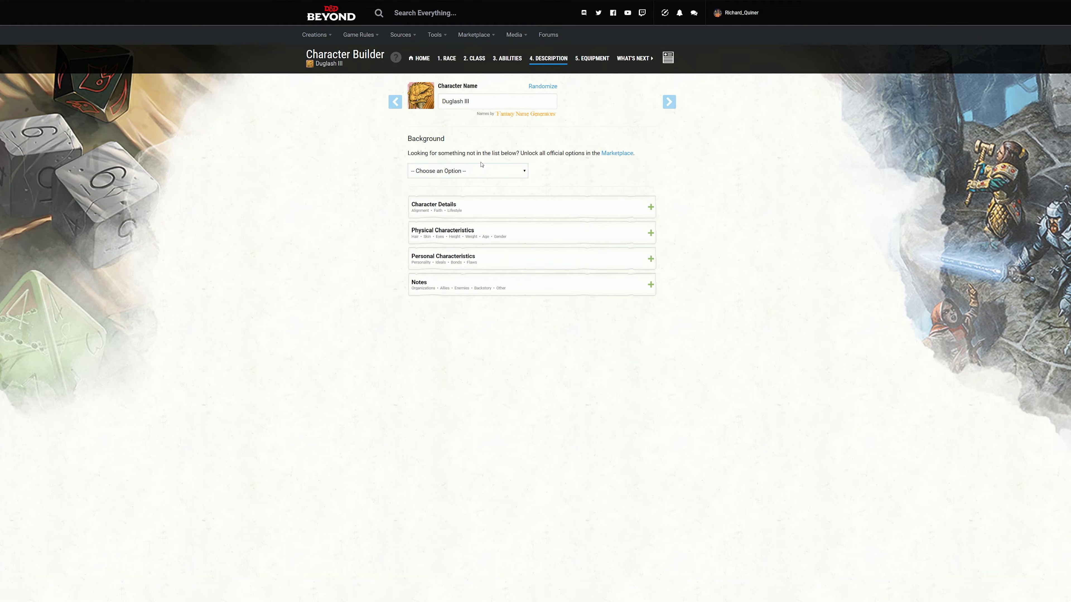
Step: Set the character's background to Pirate and choose Survival as its additional skill proficiency
click(485, 172)
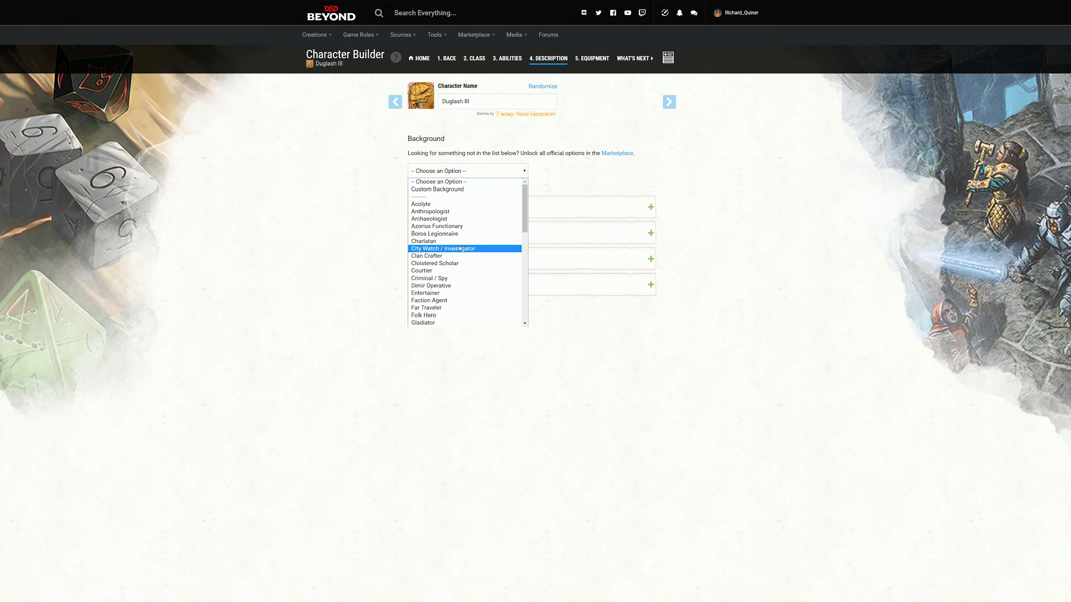
scroll(488, 257, down, 5)
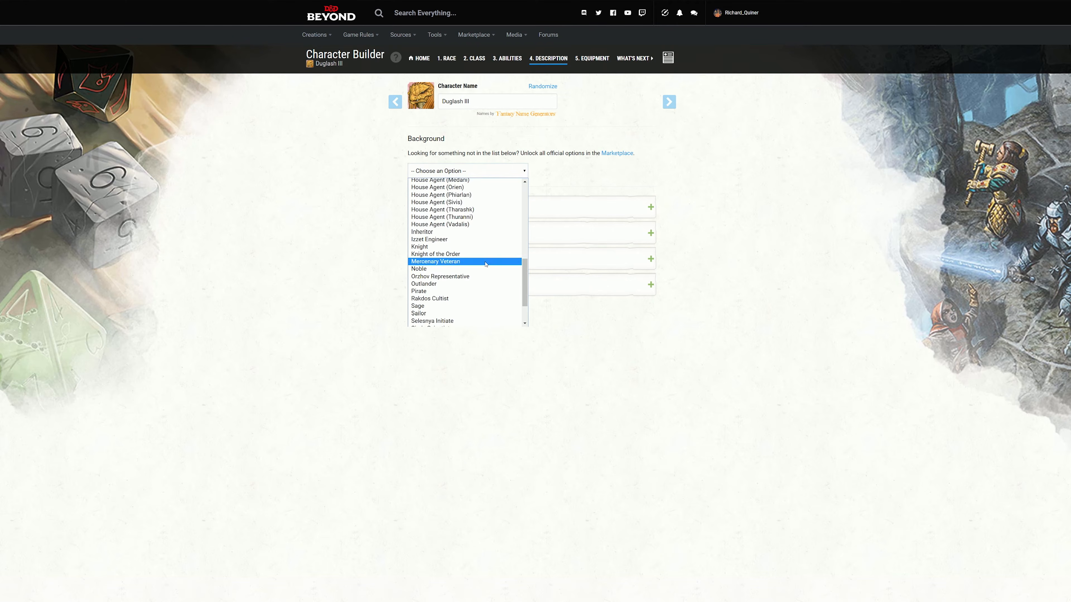
scroll(485, 257, down, 2)
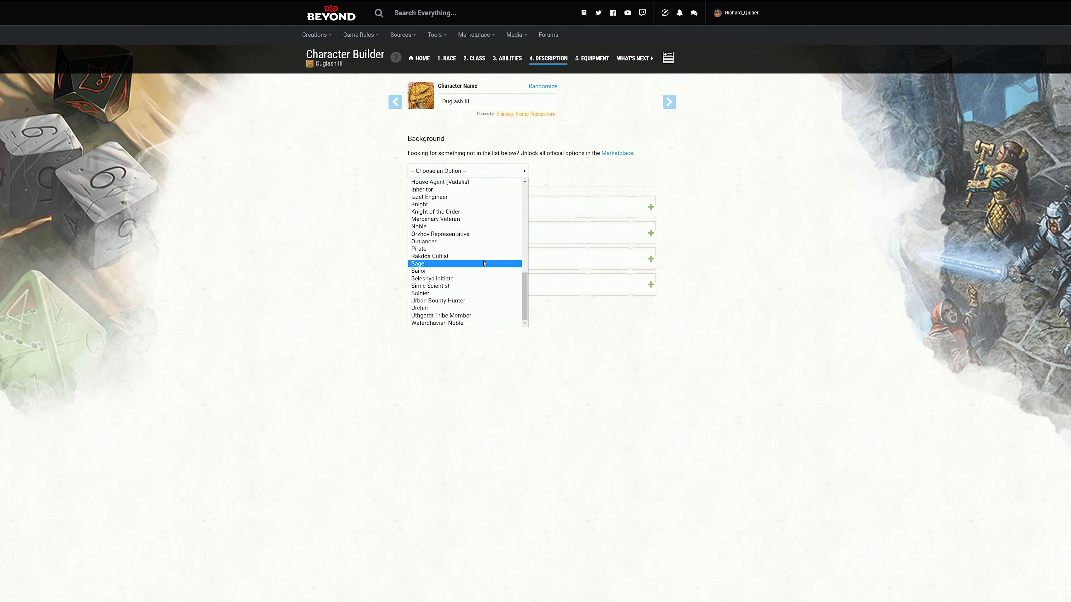
click(464, 250)
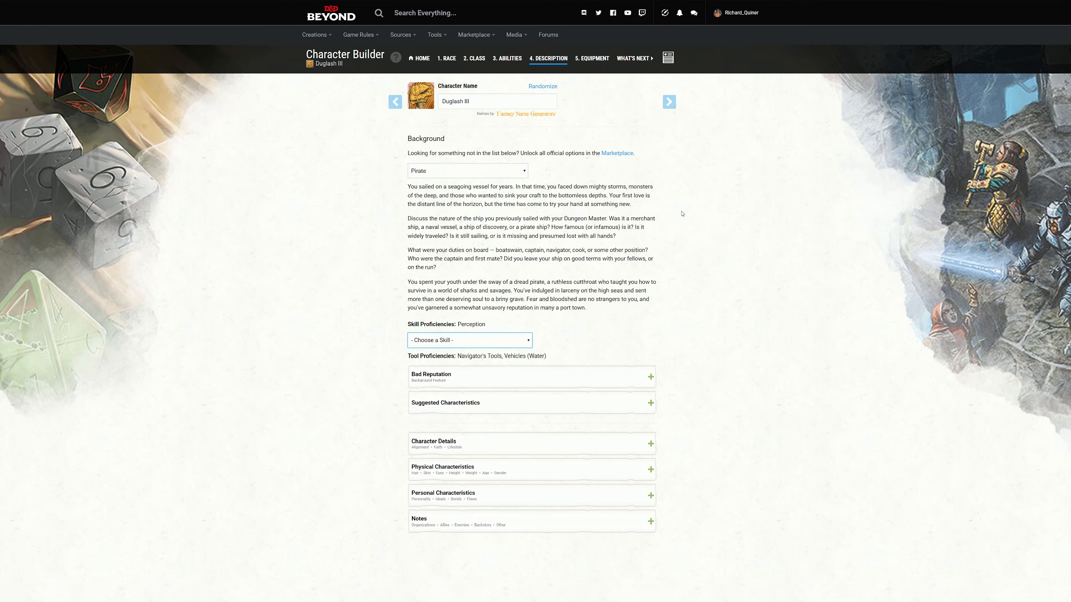
click(500, 344)
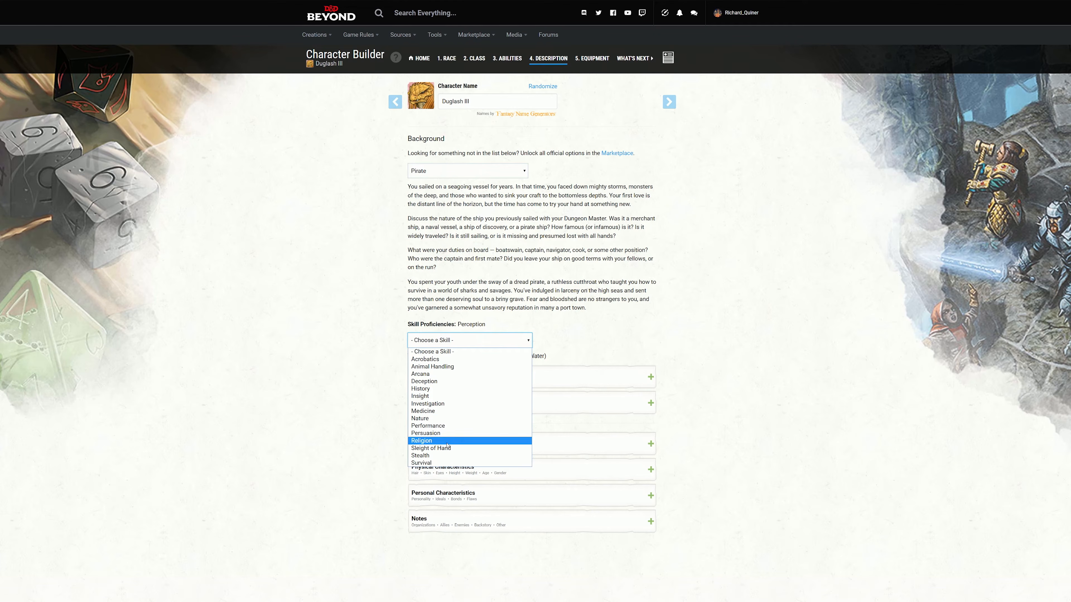
click(420, 463)
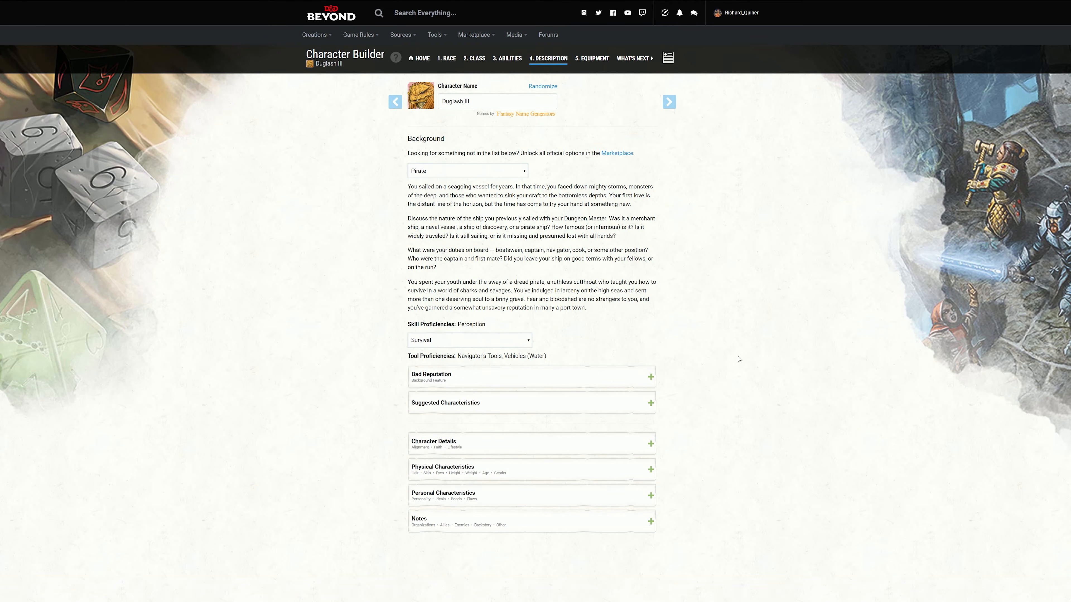
Step: From the suggested characteristics, add personality trait 3 about sailing into new ports and ideal 3, Freedom
scroll(739, 359, down, 1)
scroll(739, 359, down, 1)
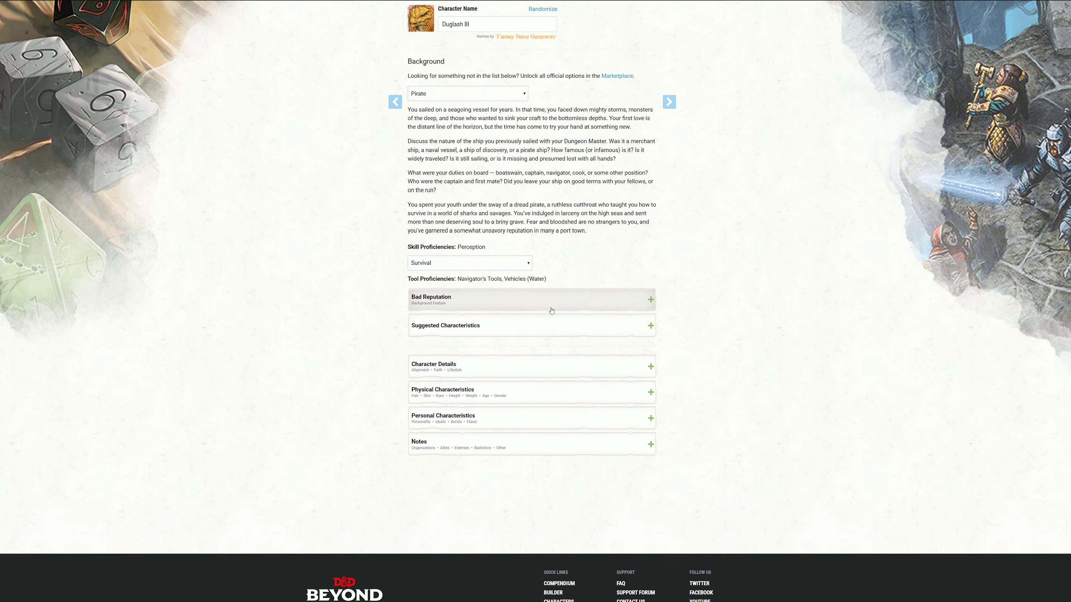
click(527, 326)
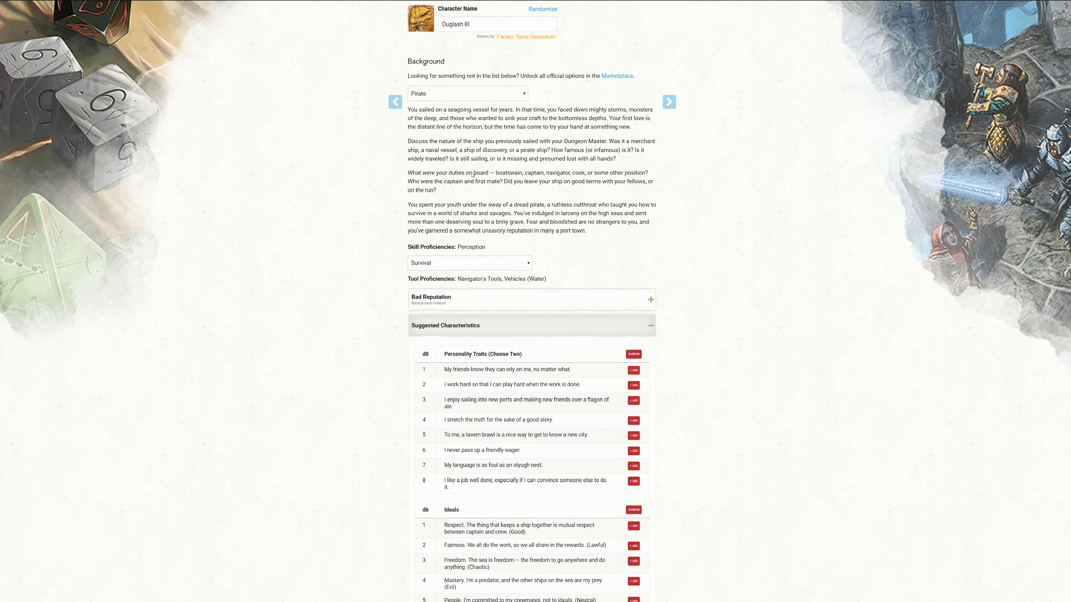
scroll(691, 207, down, 5)
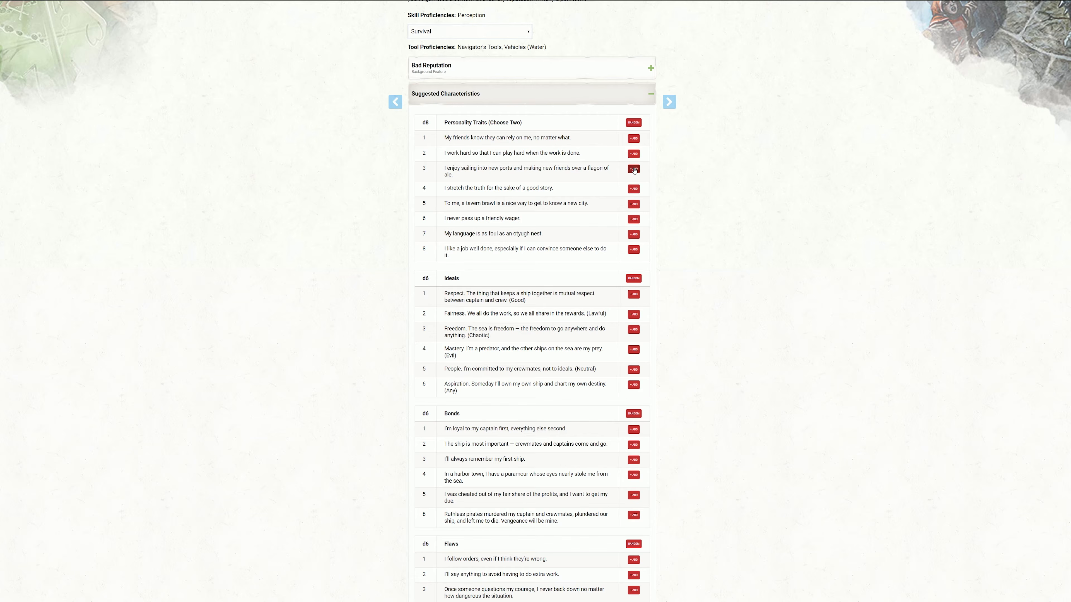
click(634, 170)
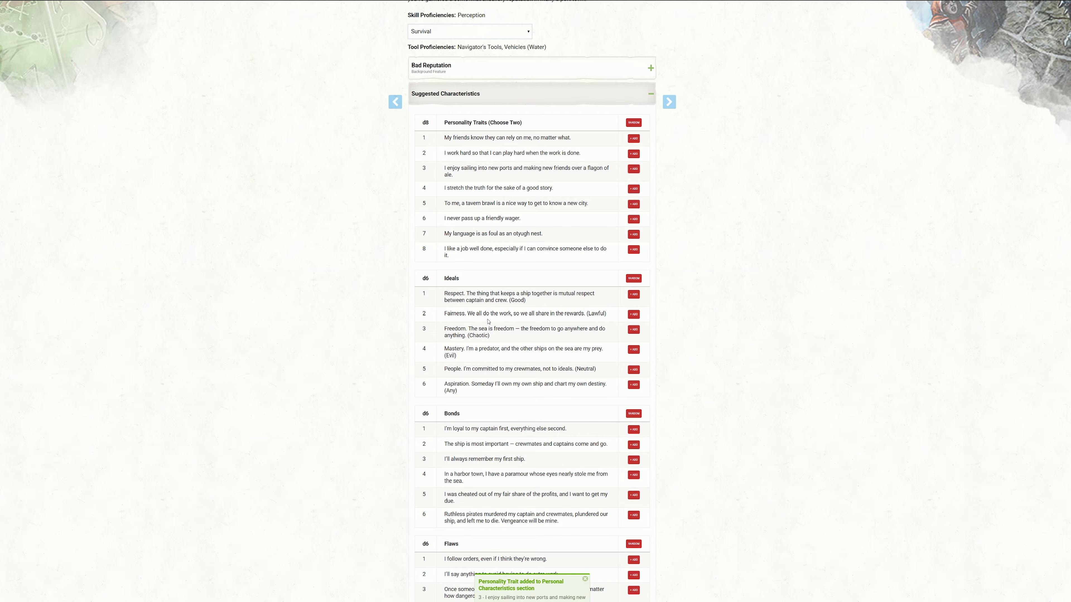
click(633, 334)
Step: Add a suggested bond and flaw 2 about saying anything to avoid extra work, and continue to the equipment stage
scroll(687, 352, down, 5)
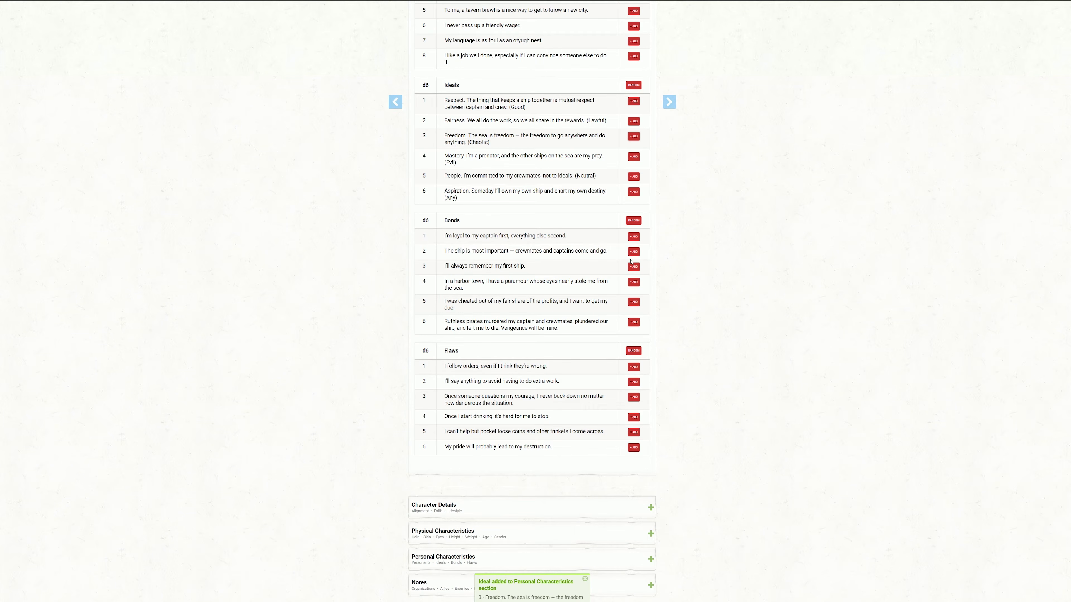
scroll(754, 365, down, 3)
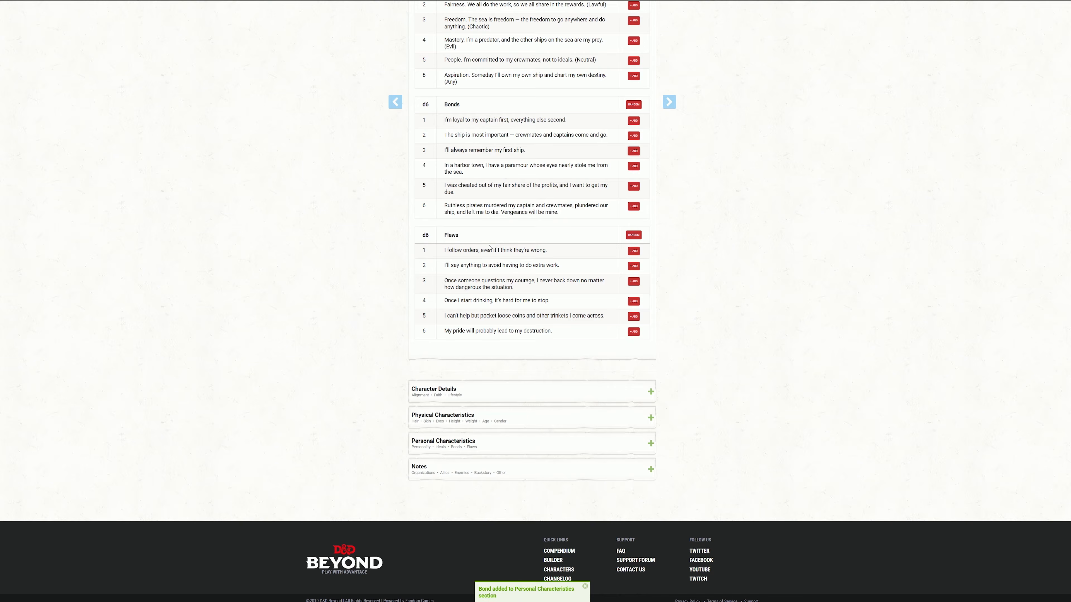
click(634, 266)
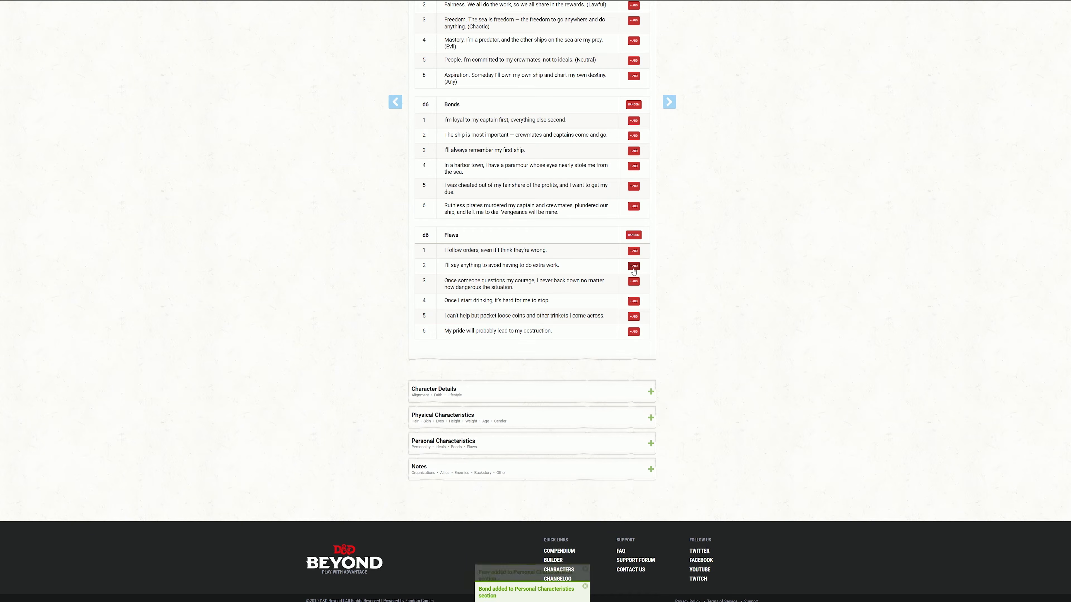
click(674, 103)
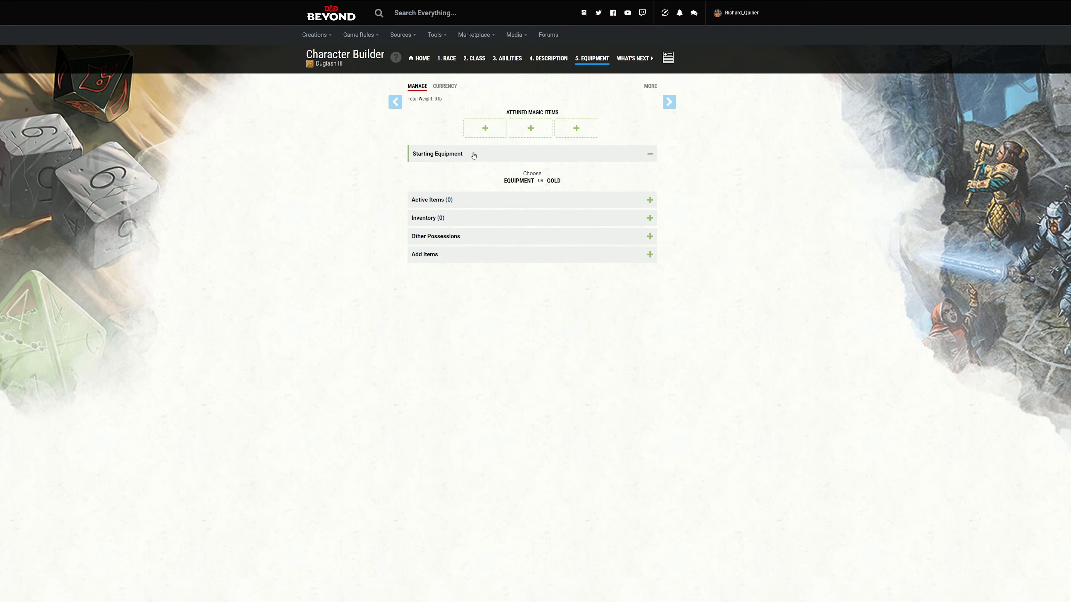
Step: Try the starting equipment option with a greataxe, two handaxes and a rabbit foot, and clear all selections
click(511, 181)
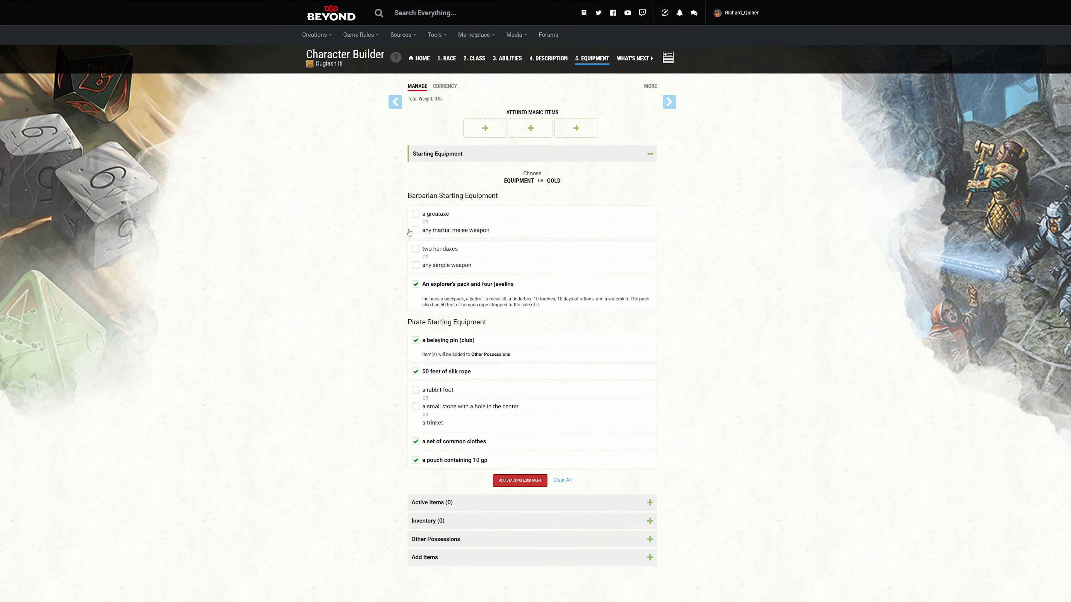
click(415, 215)
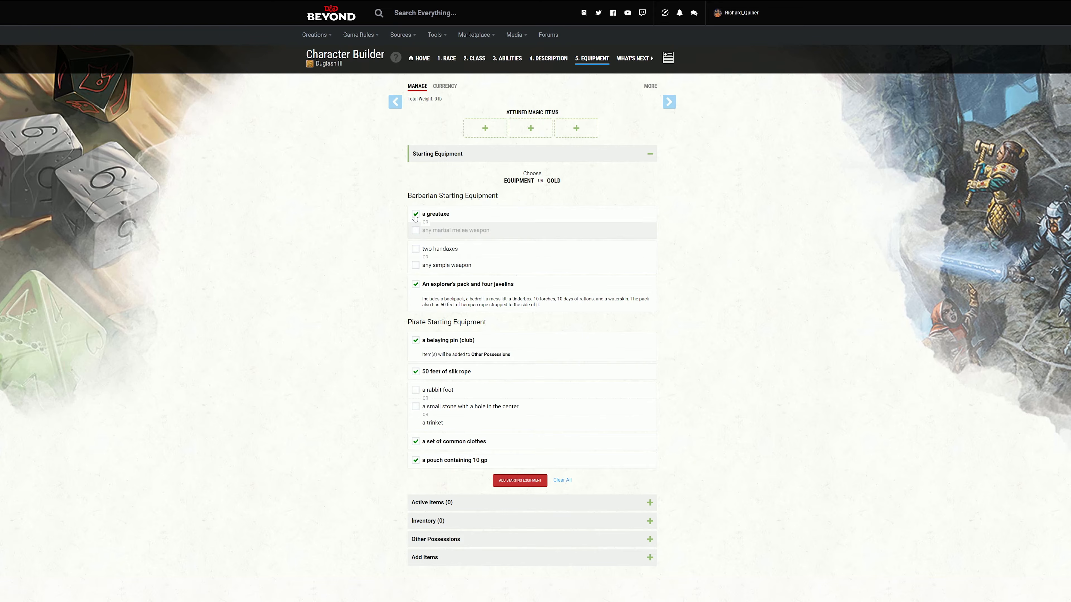
click(415, 249)
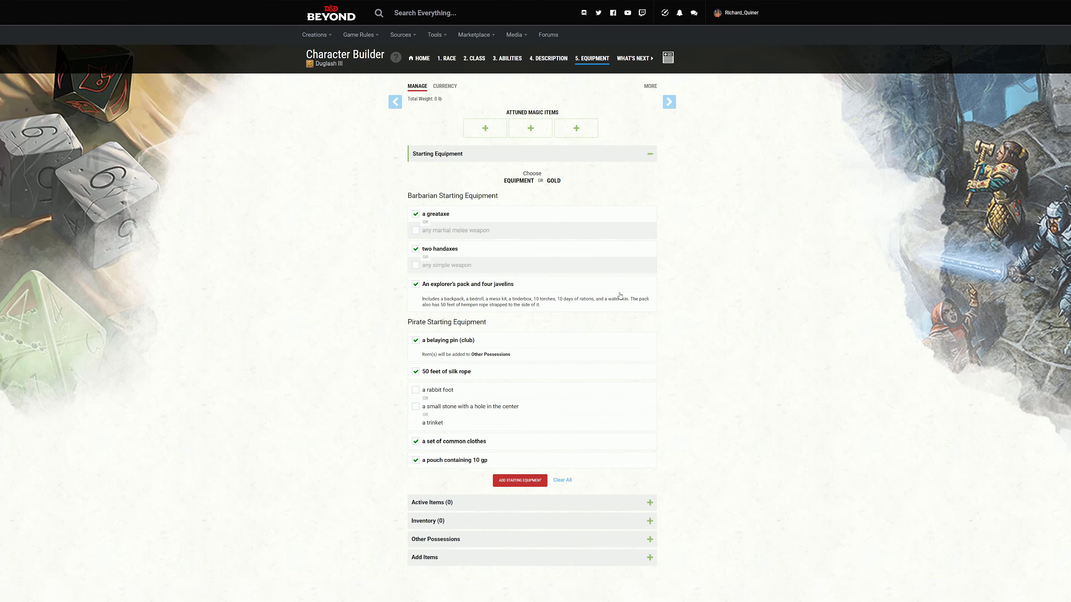
scroll(642, 286, down, 2)
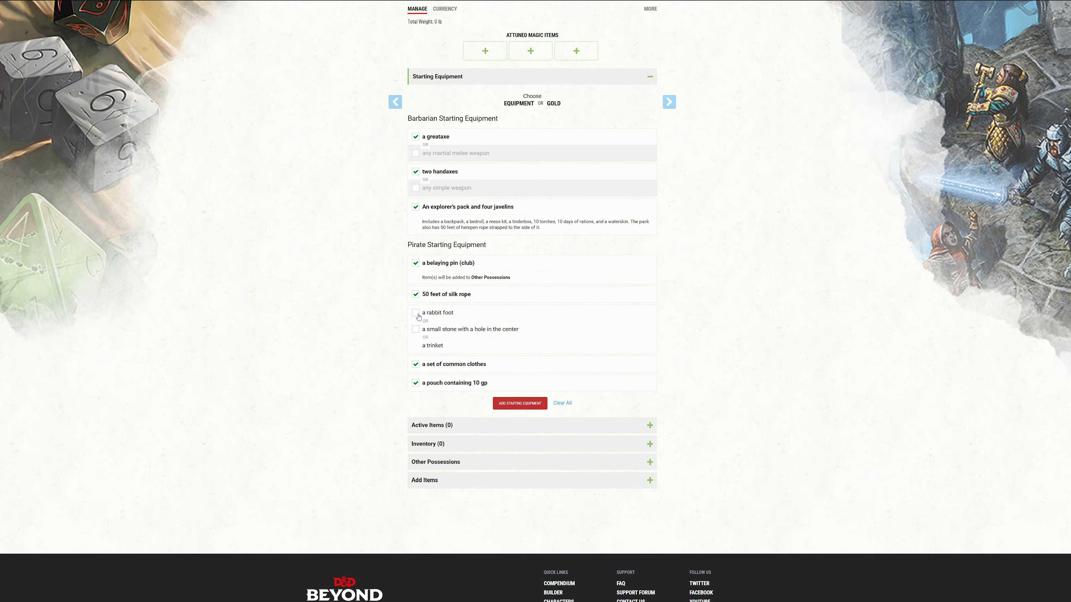
click(416, 312)
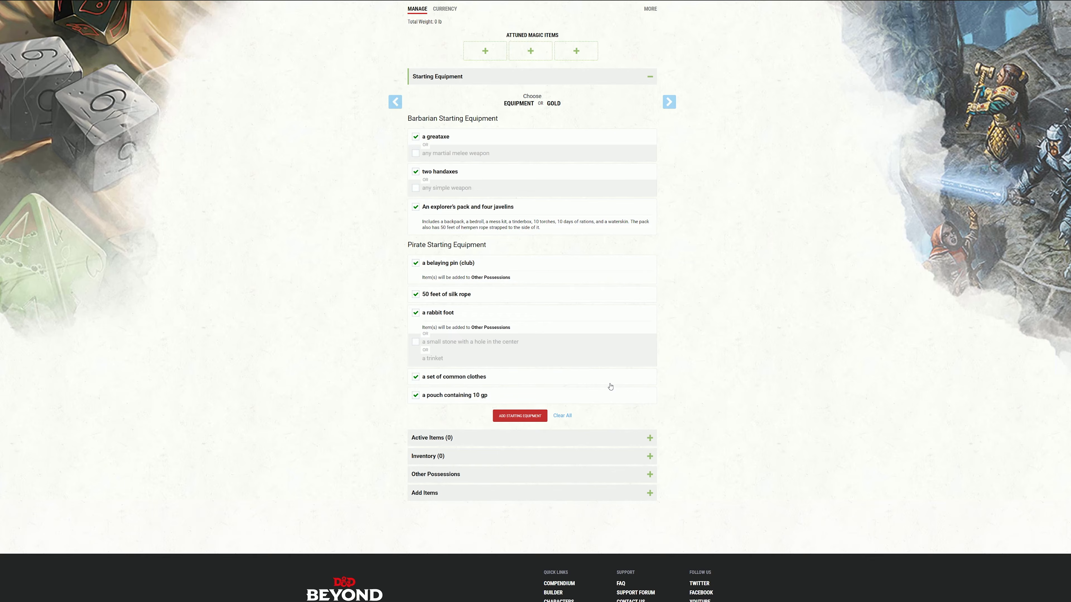
click(562, 416)
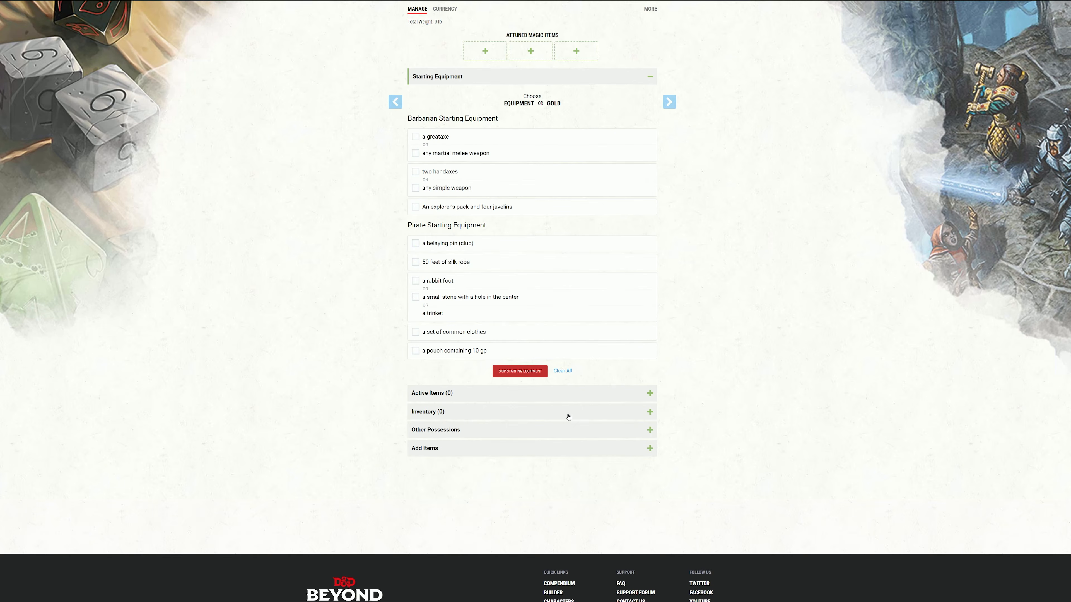
Step: Choose gold instead of equipment, try randomized rolls, and add the starting gold with the roll set to 5
click(557, 105)
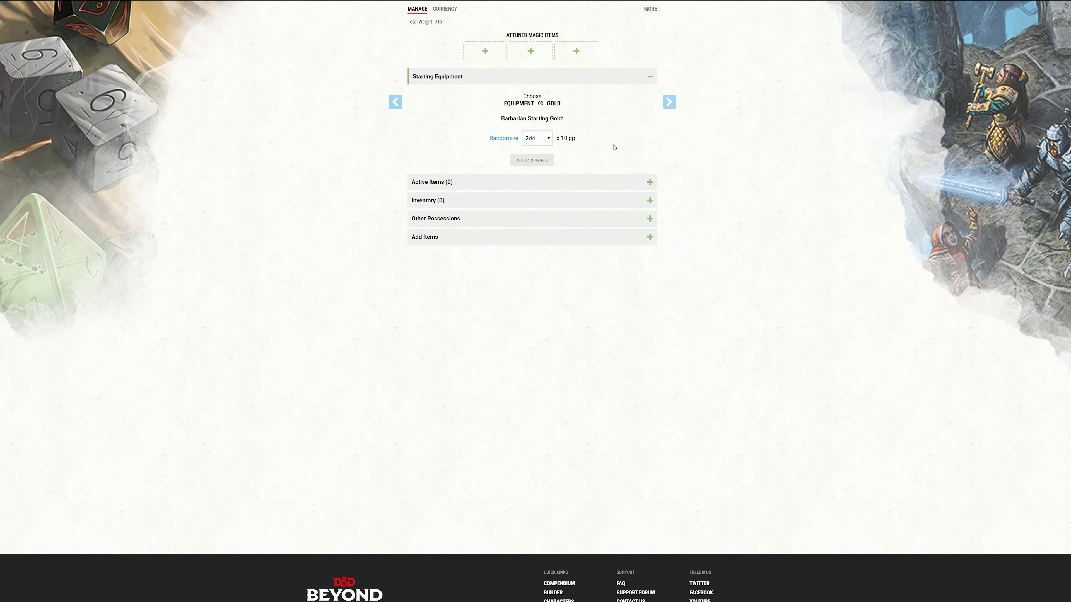
click(507, 141)
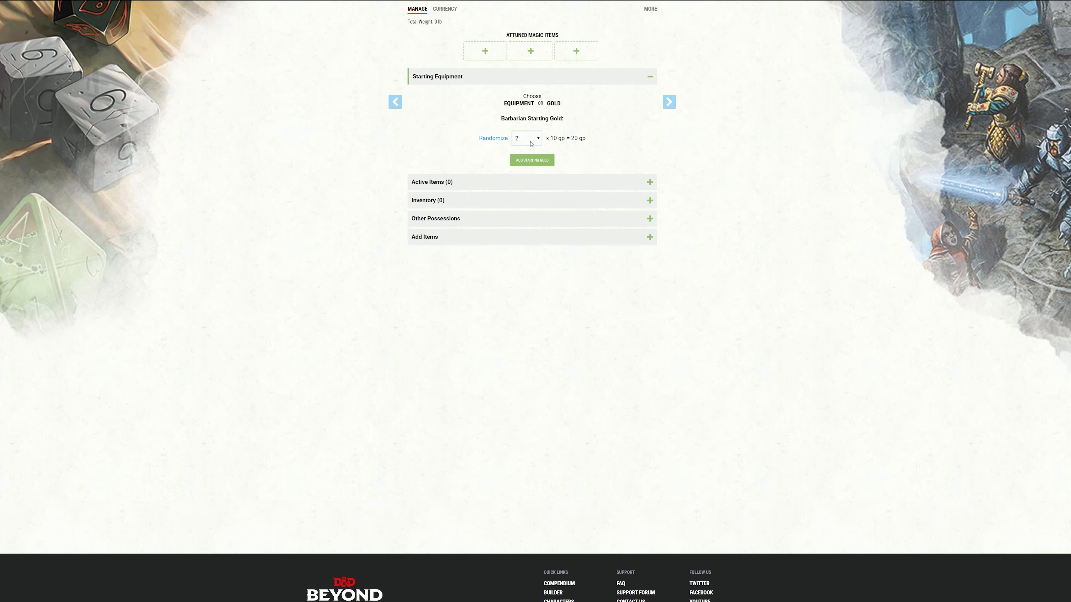
click(504, 143)
click(527, 139)
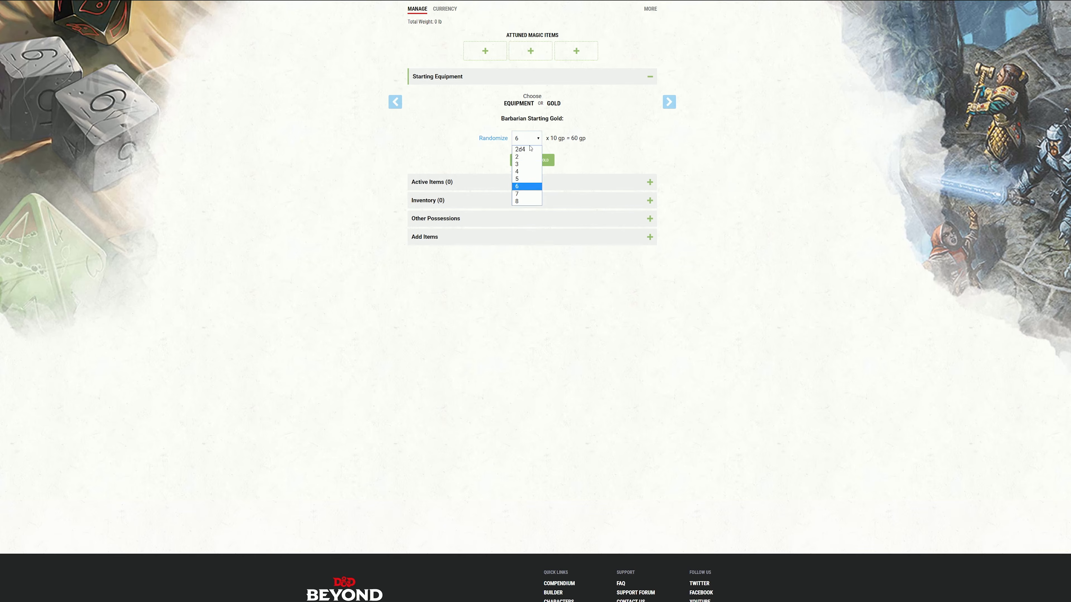
click(528, 154)
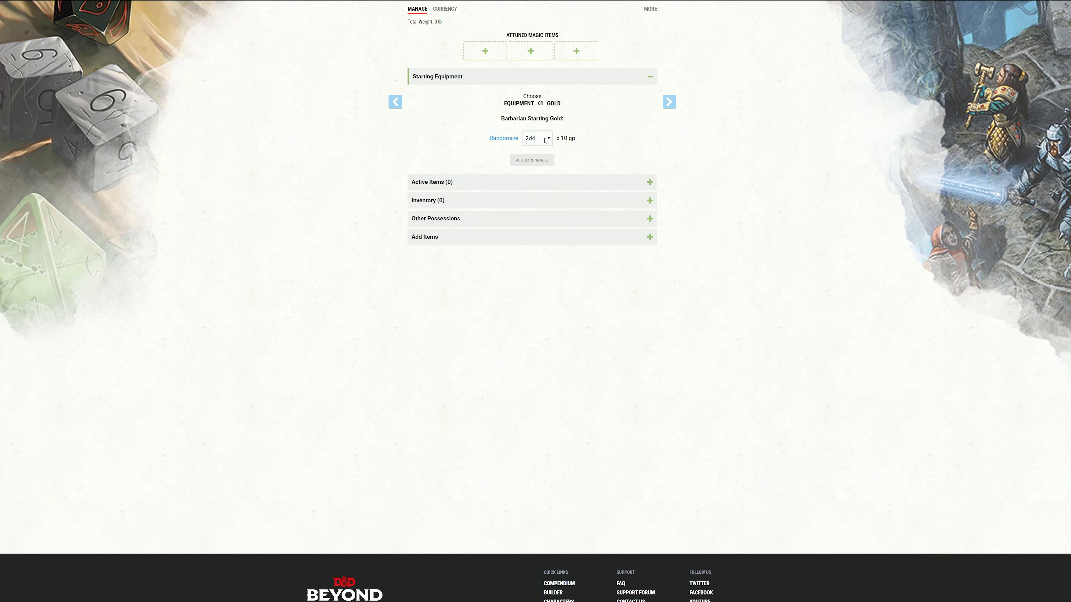
click(543, 140)
click(539, 179)
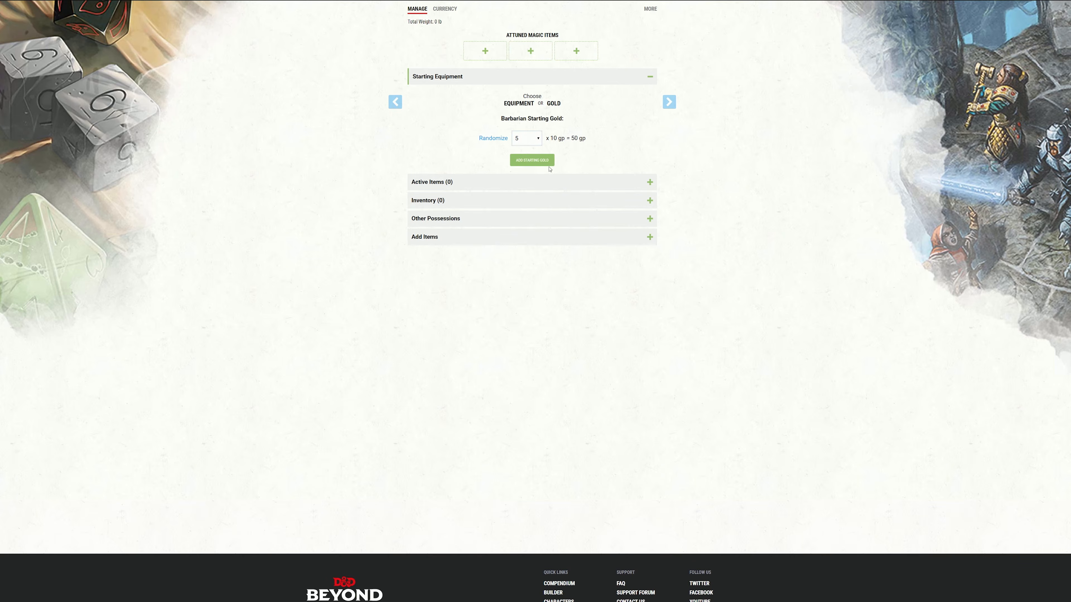
click(533, 160)
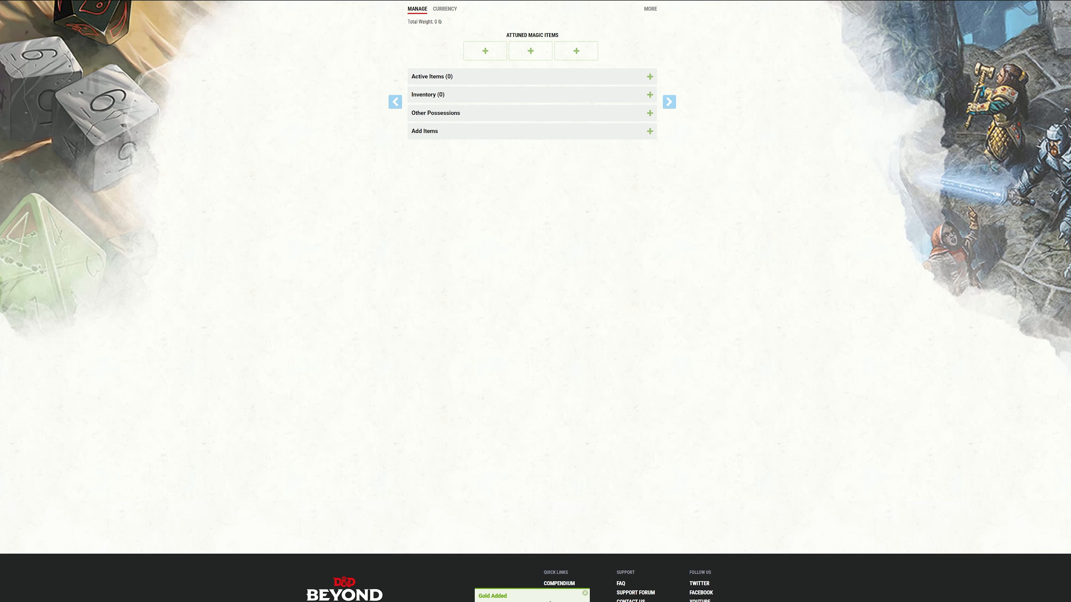
Step: Check the character's currency amounts and return to equipment management
scroll(536, 275, up, 2)
click(445, 86)
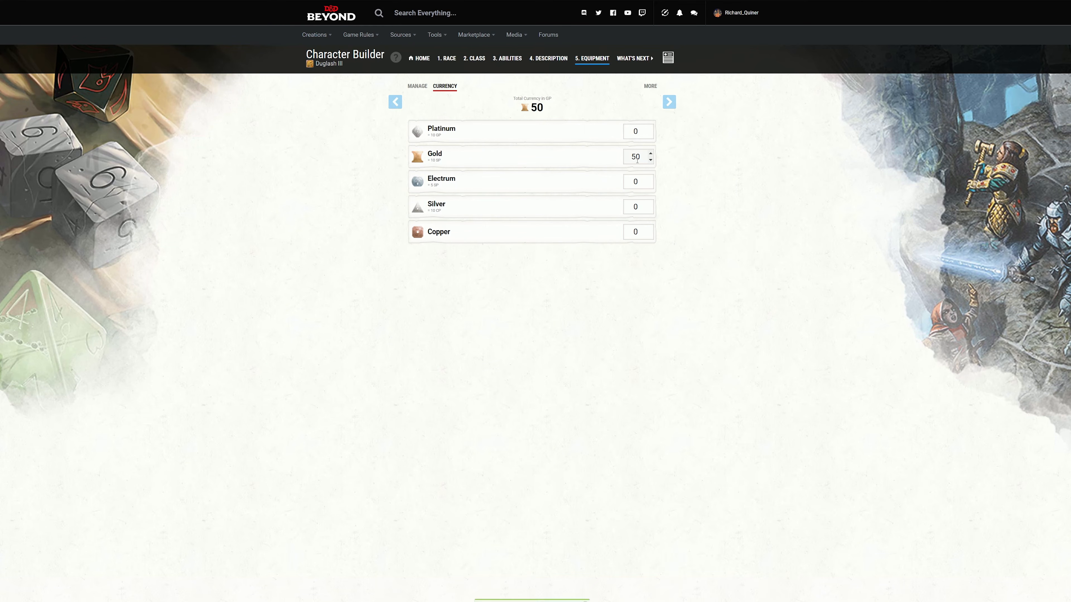
click(418, 89)
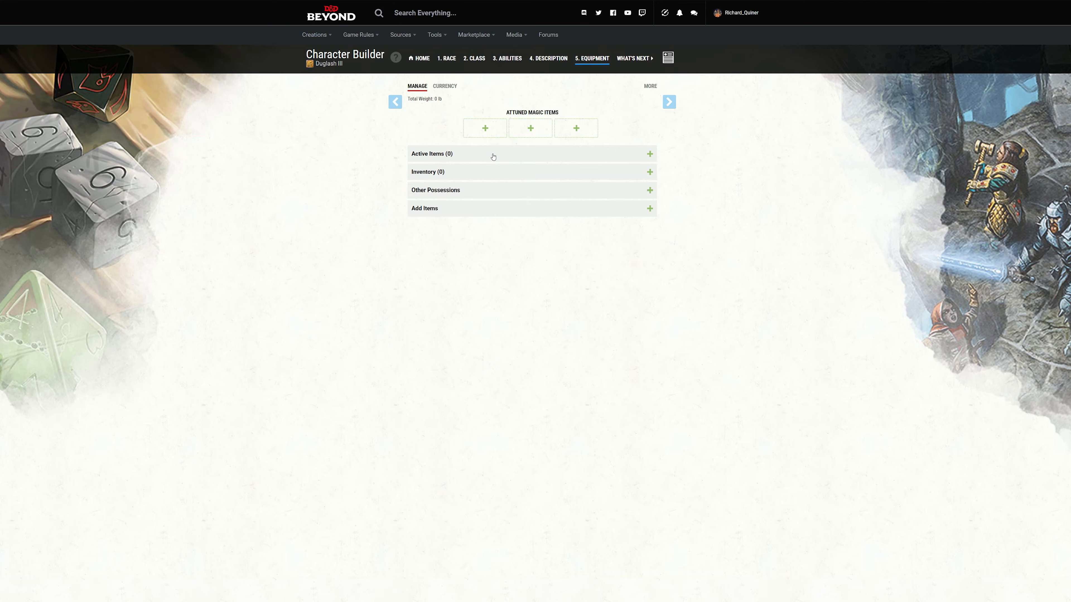
Step: Filter the items to add by "great ax" and add the plain Greataxe to the inventory
click(485, 208)
click(481, 237)
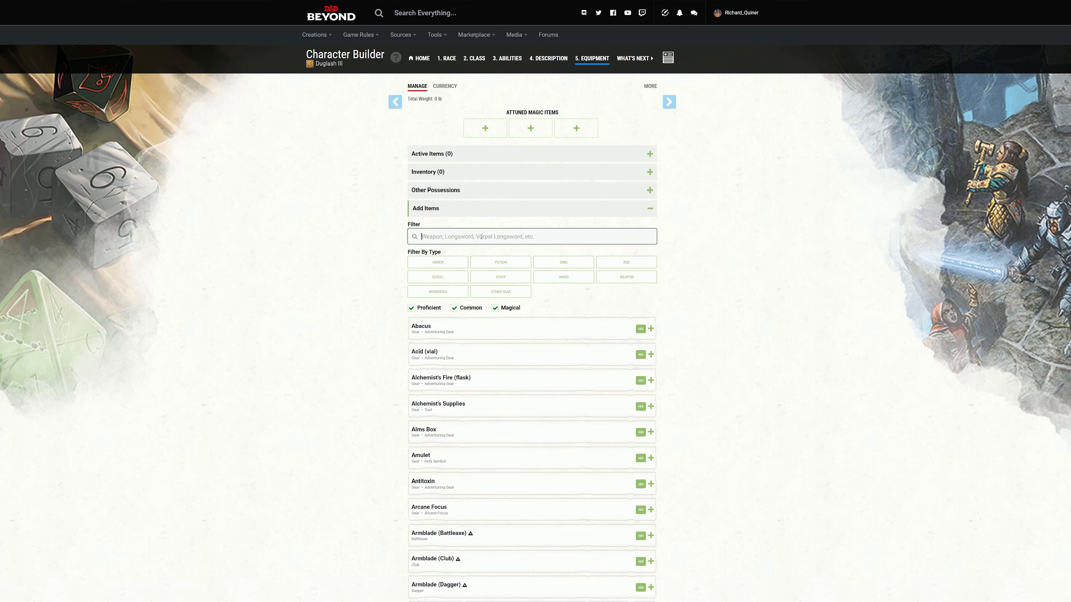
text(great ax)
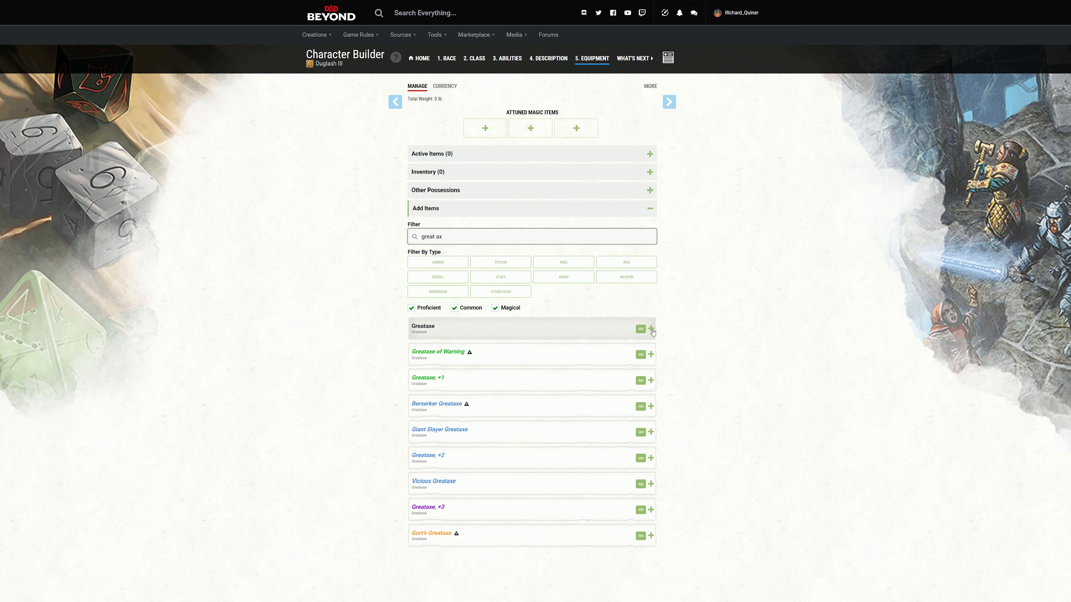
click(641, 329)
Step: Filter the items to add by "explo", view the Explorer's Pack details and add the pack to the inventory
drag(456, 239, 400, 239)
text(explo)
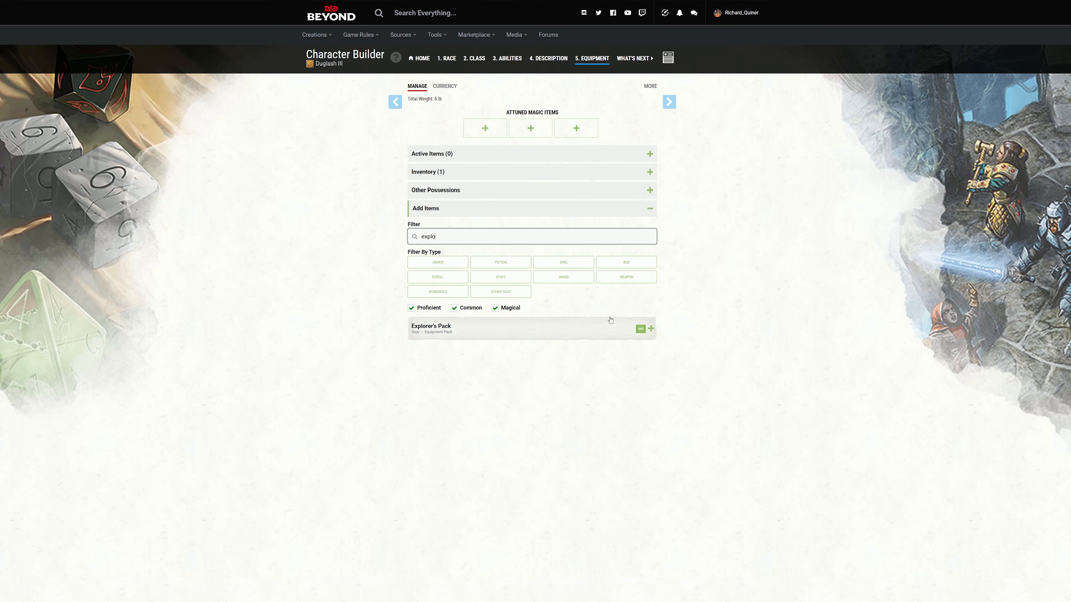
click(575, 330)
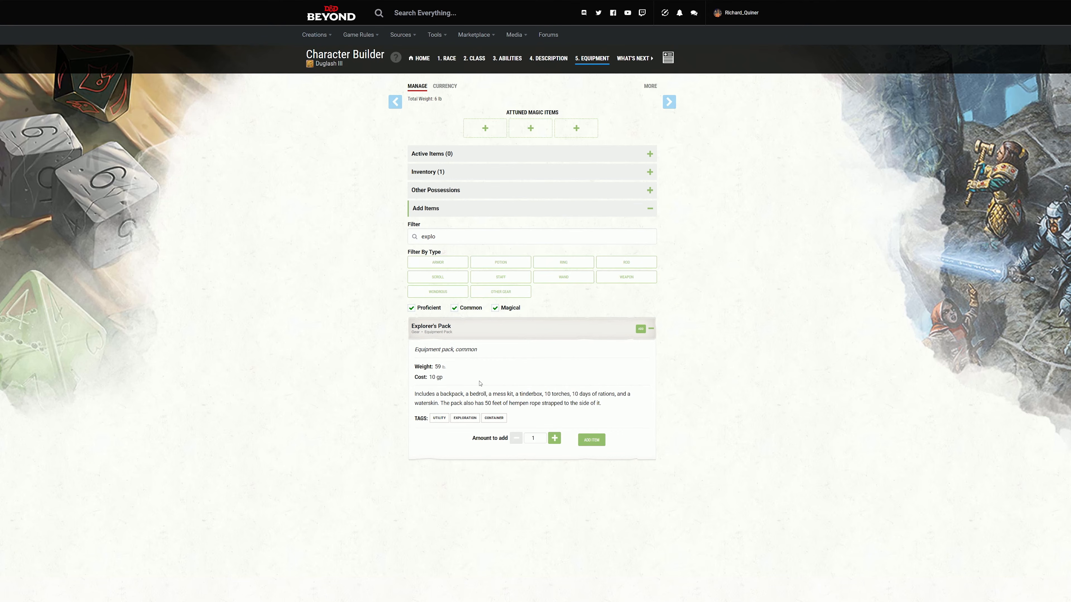
click(640, 329)
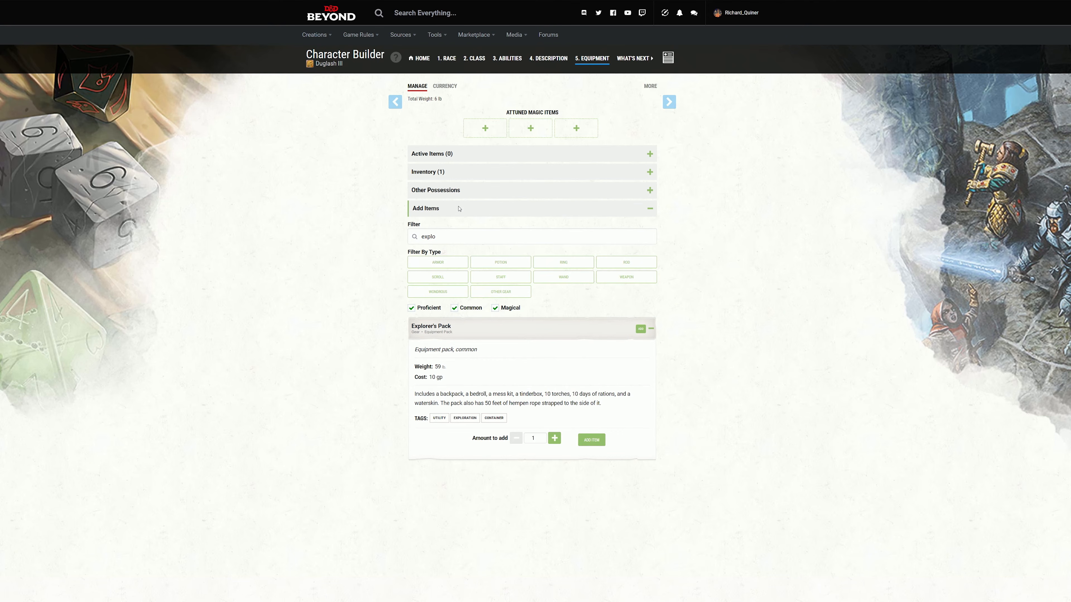
Step: Check the Greataxe's cost in the inventory and set the character's gold to 10
click(454, 173)
click(496, 249)
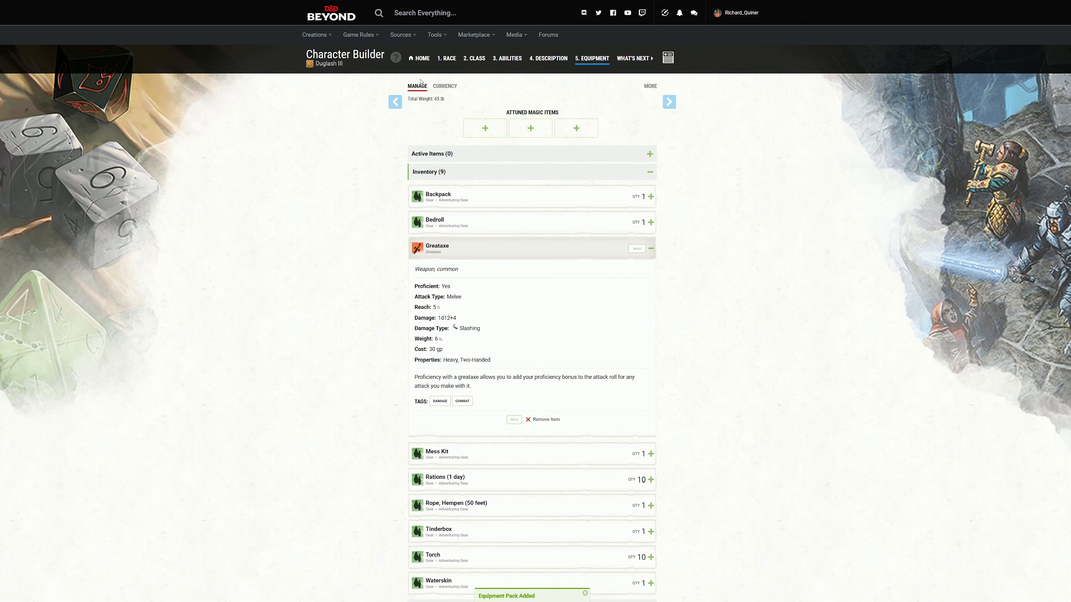
click(445, 86)
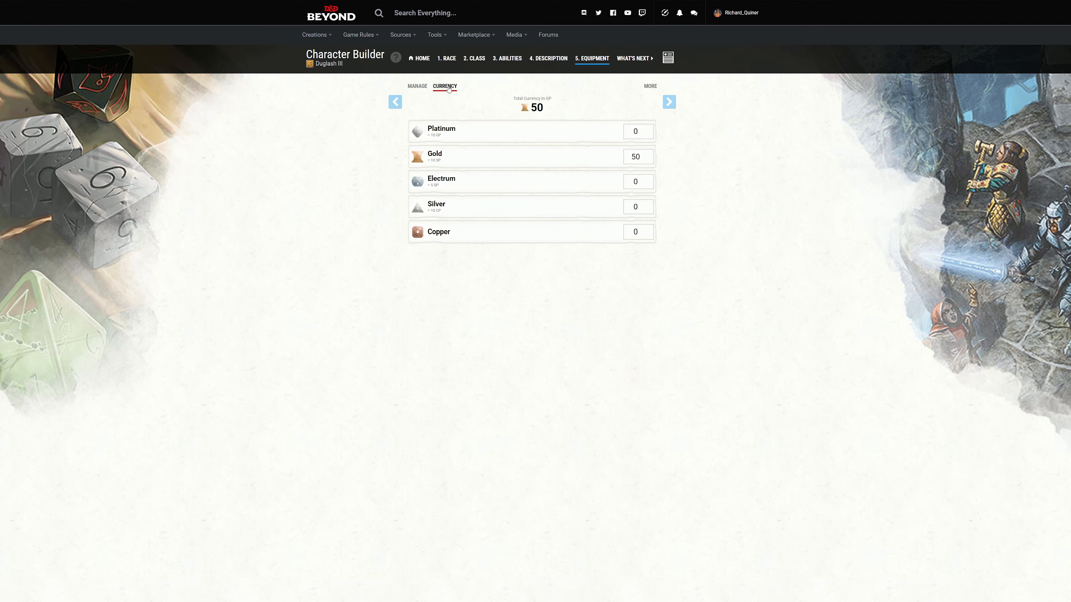
click(639, 156)
text(10)
click(568, 301)
click(416, 87)
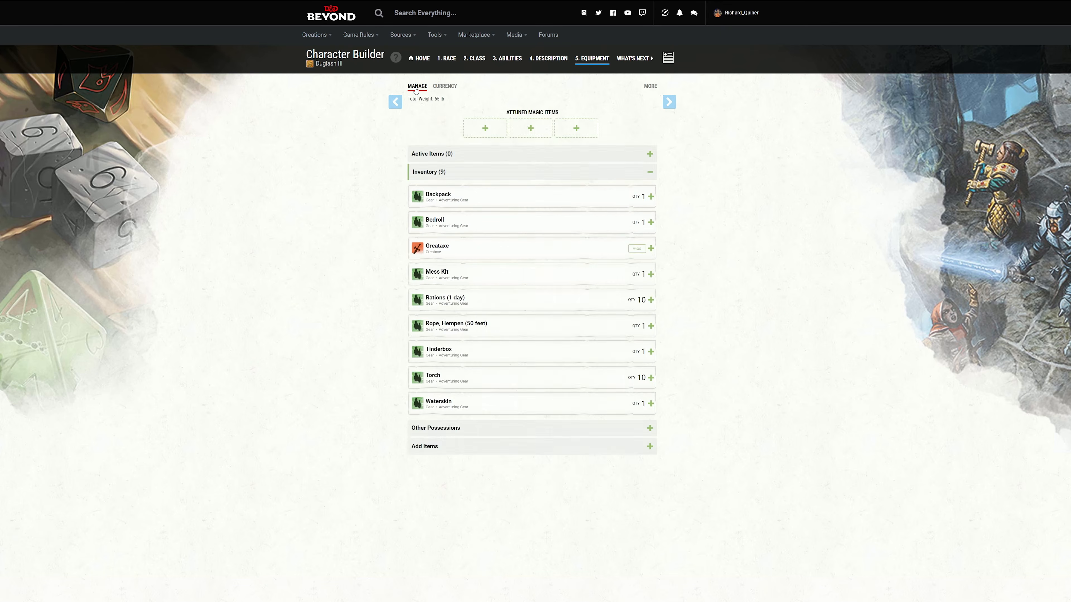
Step: Wield the Greataxe in the inventory so that it counts as an active item
click(525, 172)
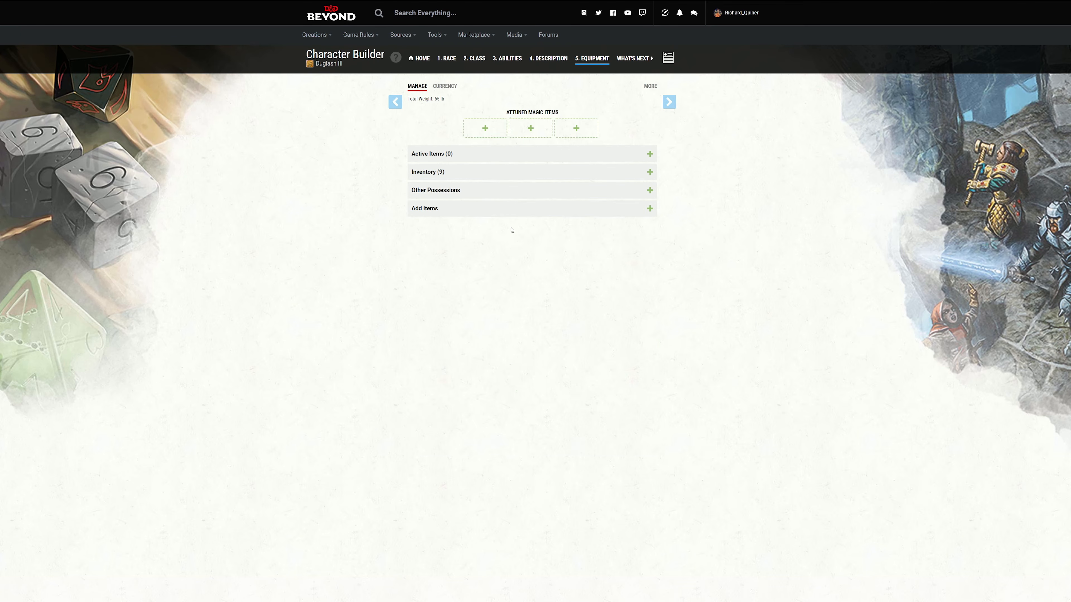
click(469, 174)
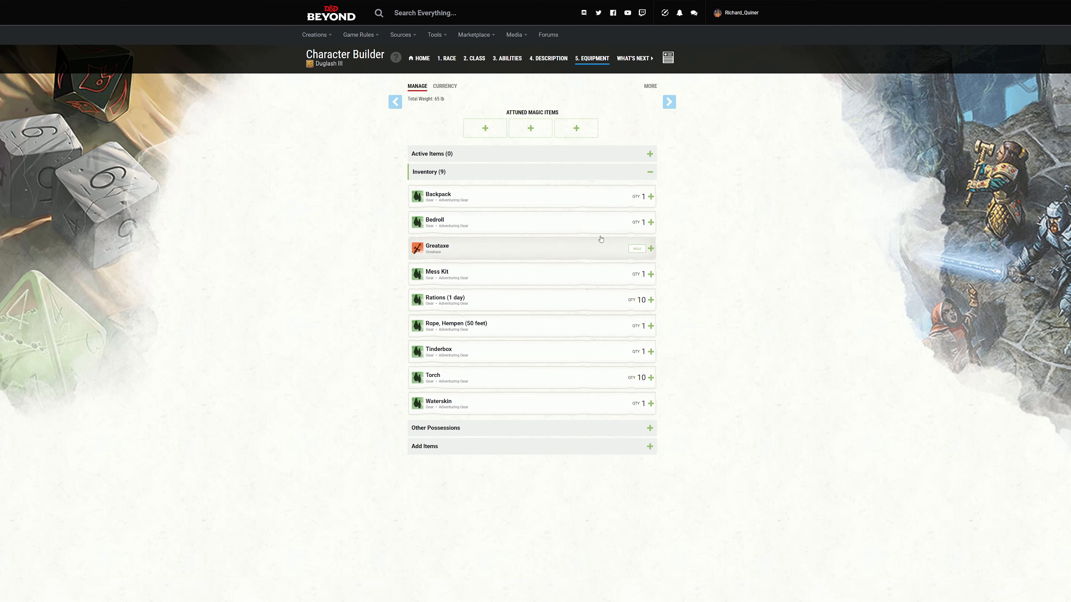
click(636, 249)
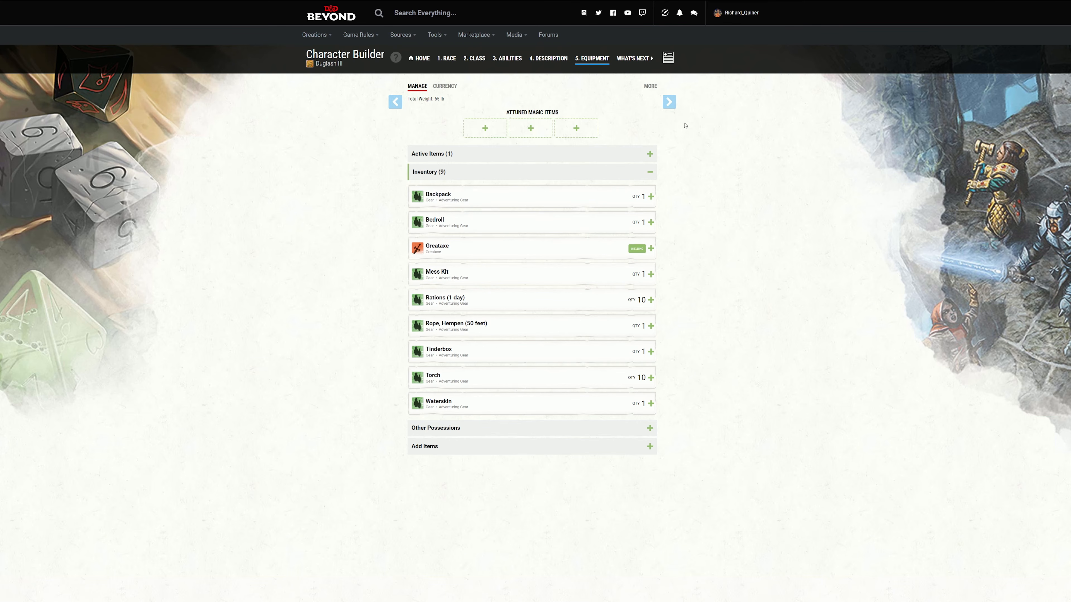
Step: Finish the equipment stage, open the completed character's sheet separately and look through the pages of the exported PDF
click(672, 105)
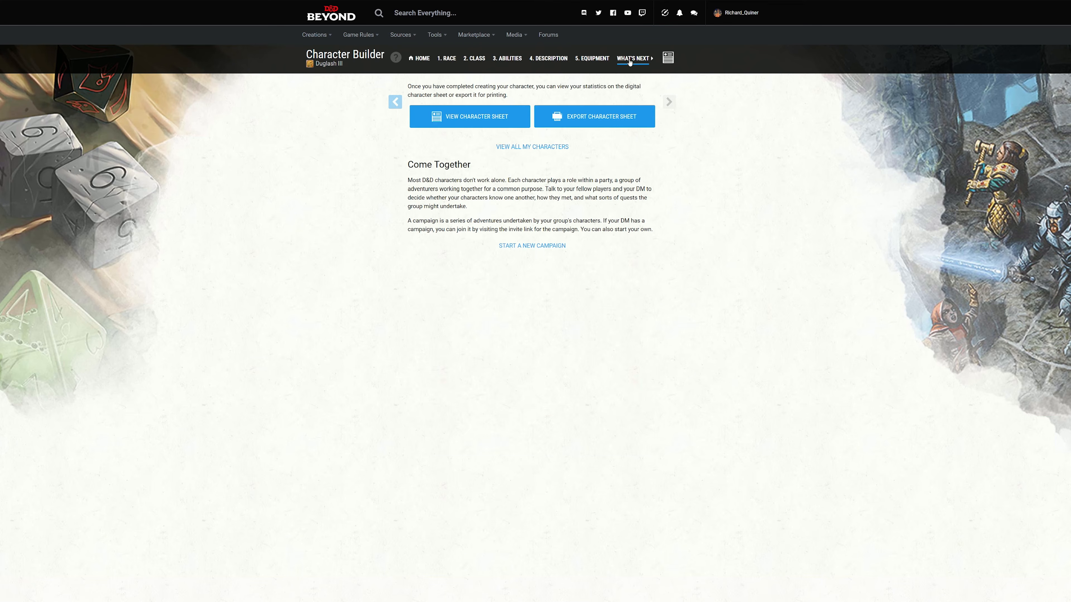
right_click(482, 123)
click(494, 130)
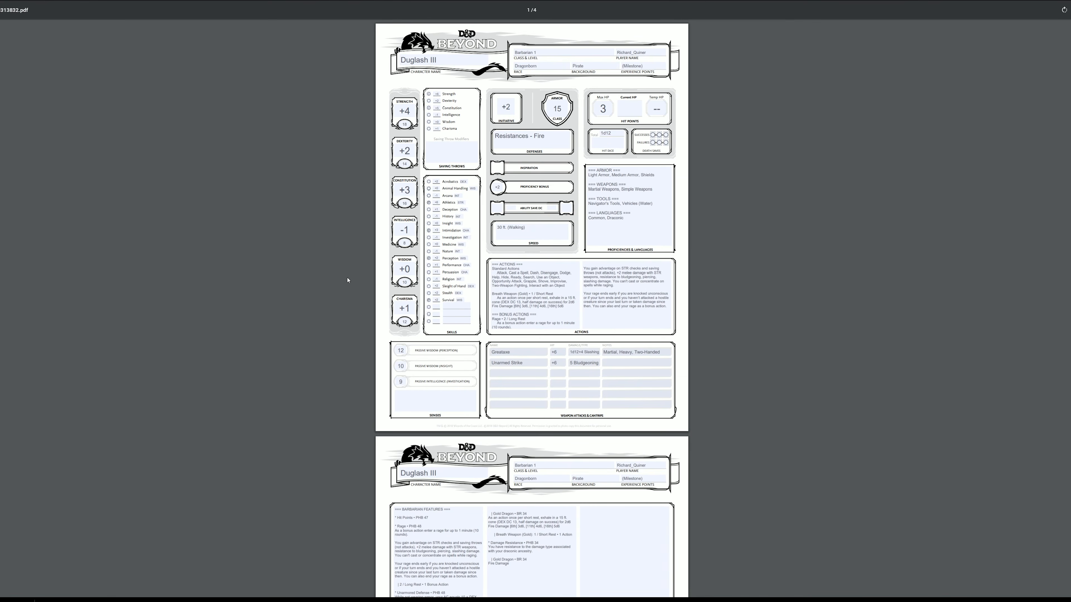
scroll(347, 280, down, 15)
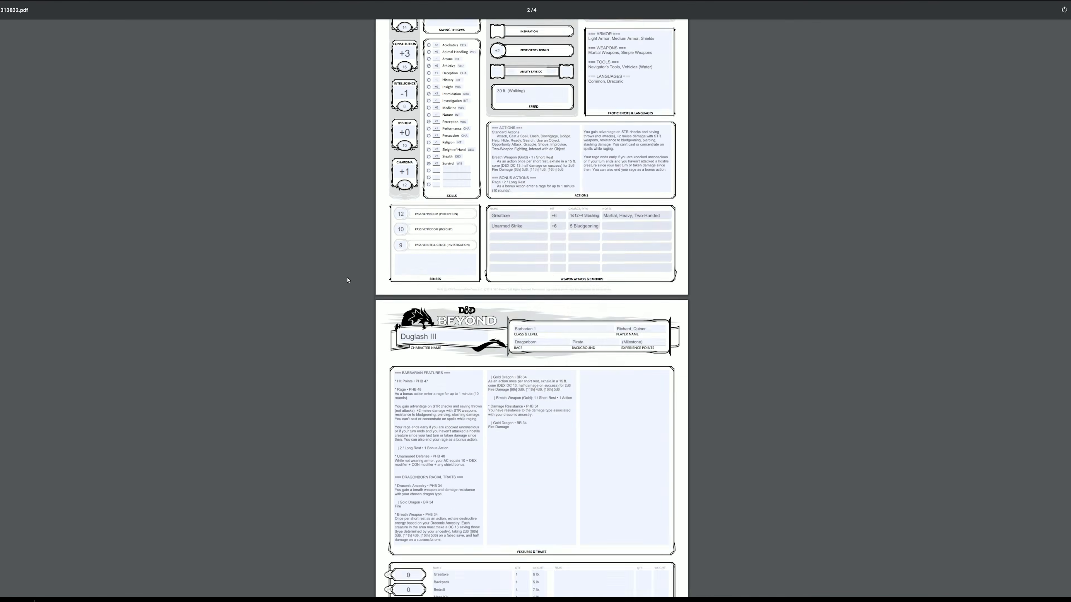